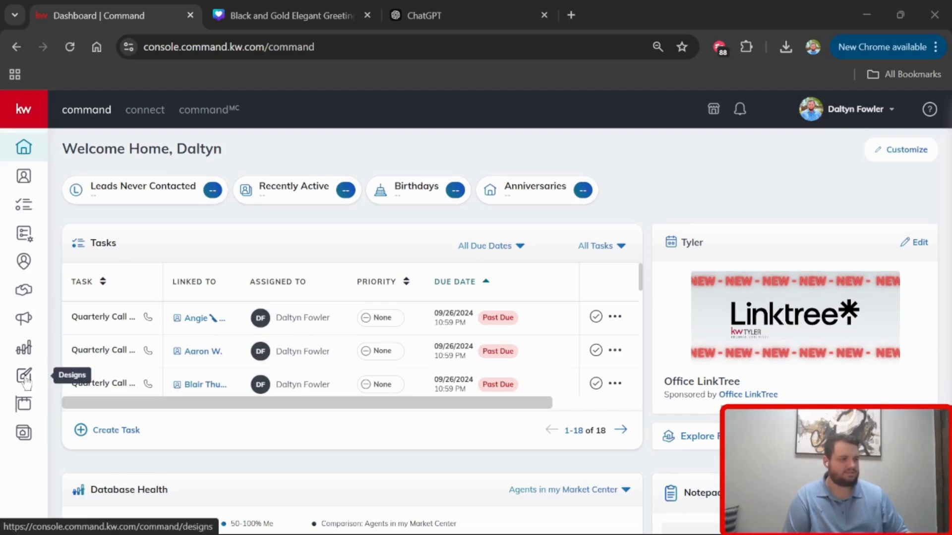
Step: Start a new email design from the Designs area
{"action": "left_click", "coordinate": [25, 379]}
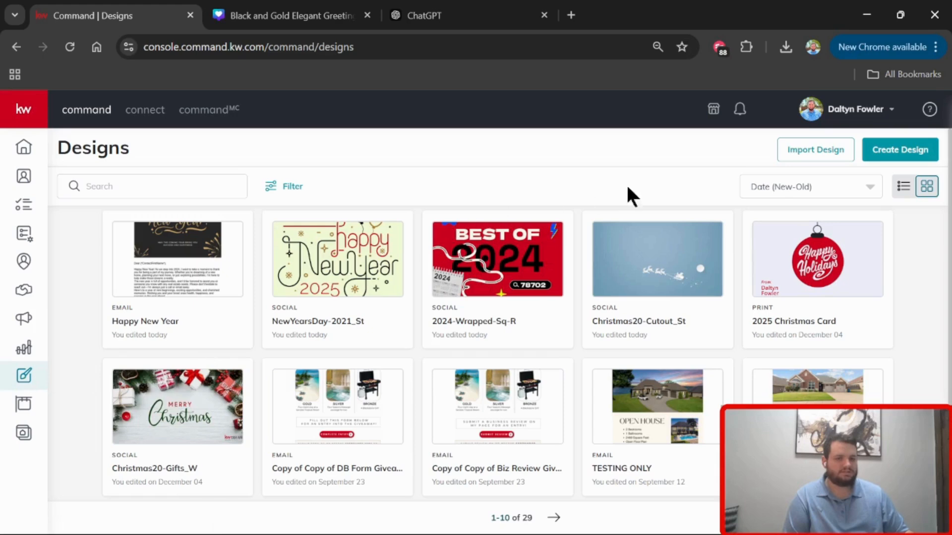
{"action": "left_click", "coordinate": [899, 152]}
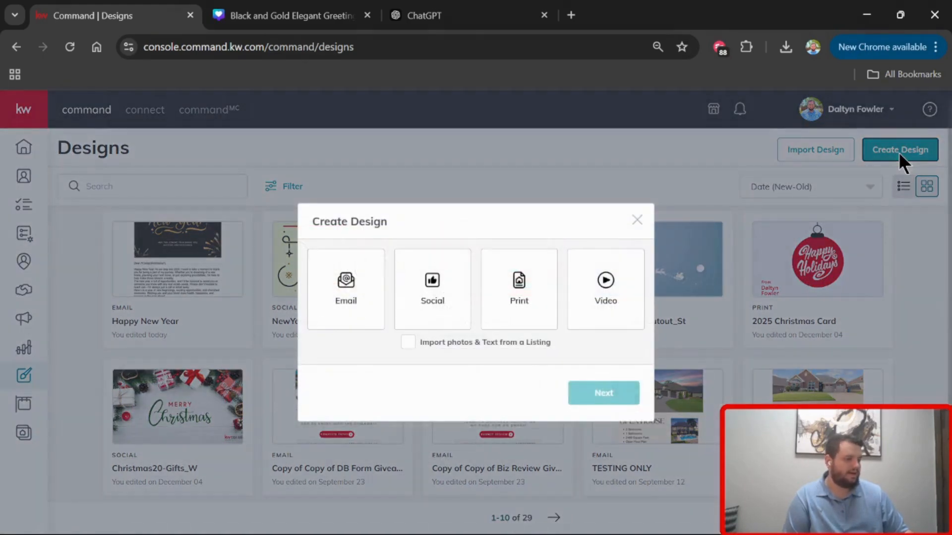
{"action": "left_click", "coordinate": [365, 291]}
{"action": "left_click", "coordinate": [601, 392]}
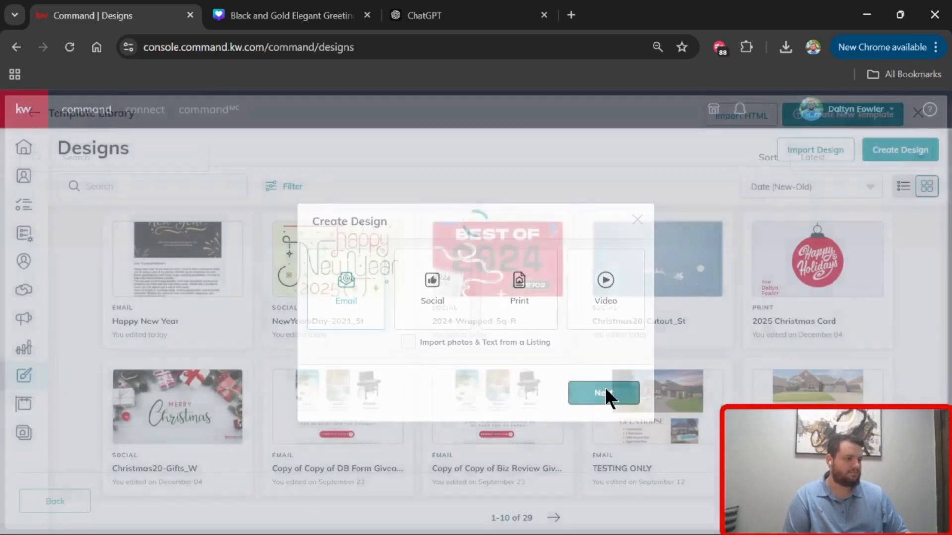
Step: Load the remaining email templates and open the Happy New Year template
{"action": "scroll", "coordinate": [615, 392], "scroll_direction": "down", "scroll_amount": 2}
{"action": "scroll", "coordinate": [614, 391], "scroll_direction": "up", "scroll_amount": 2}
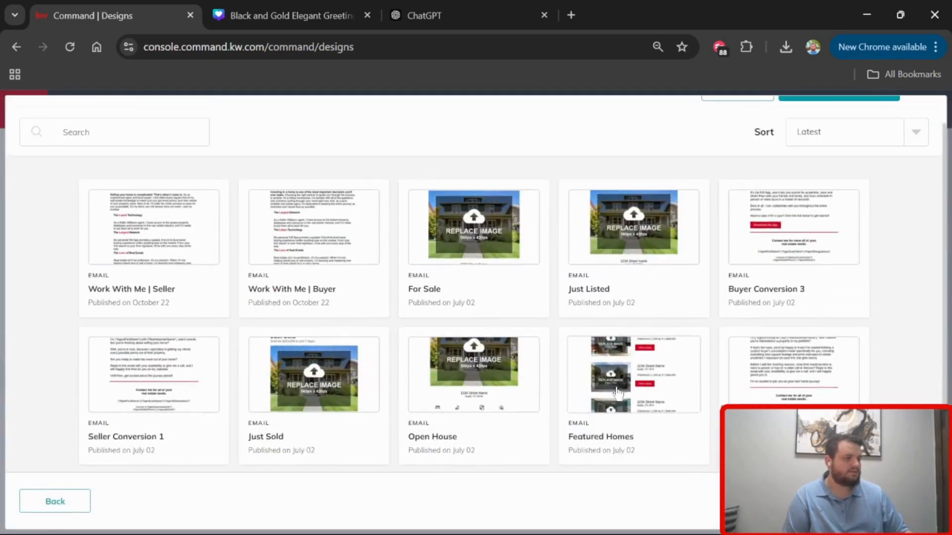
{"action": "scroll", "coordinate": [568, 347], "scroll_direction": "down", "scroll_amount": 2}
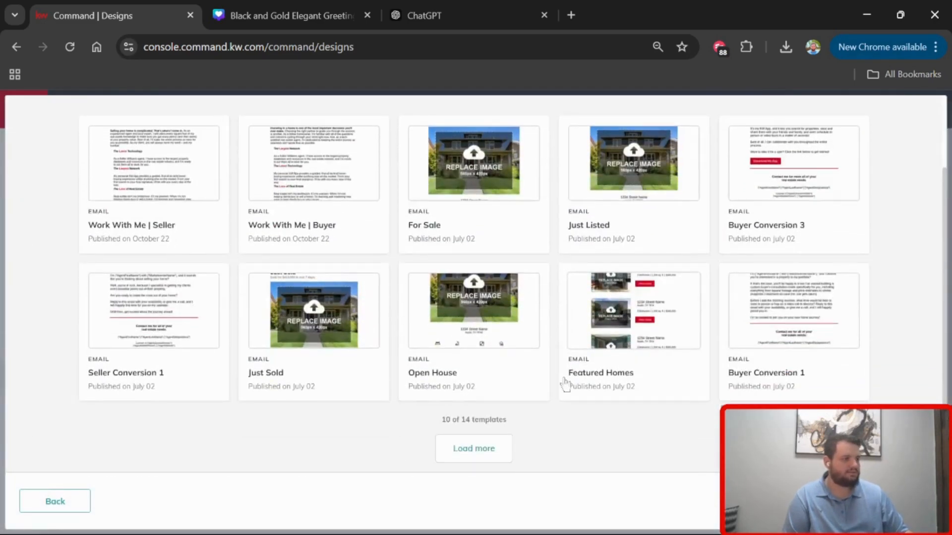
{"action": "left_click", "coordinate": [499, 448]}
{"action": "scroll", "coordinate": [509, 451], "scroll_direction": "down", "scroll_amount": 1}
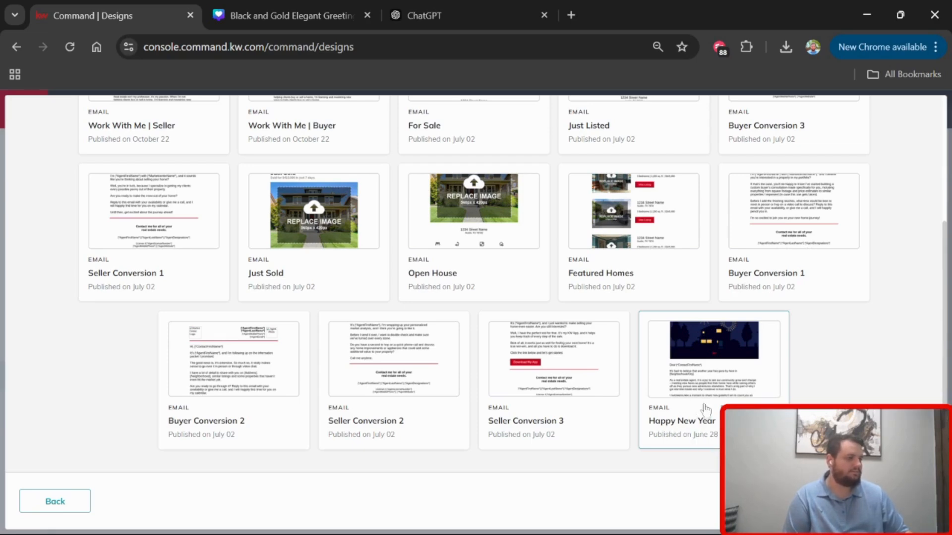
{"action": "scroll", "coordinate": [714, 377], "scroll_direction": "up", "scroll_amount": 3}
{"action": "scroll", "coordinate": [703, 397], "scroll_direction": "down", "scroll_amount": 3}
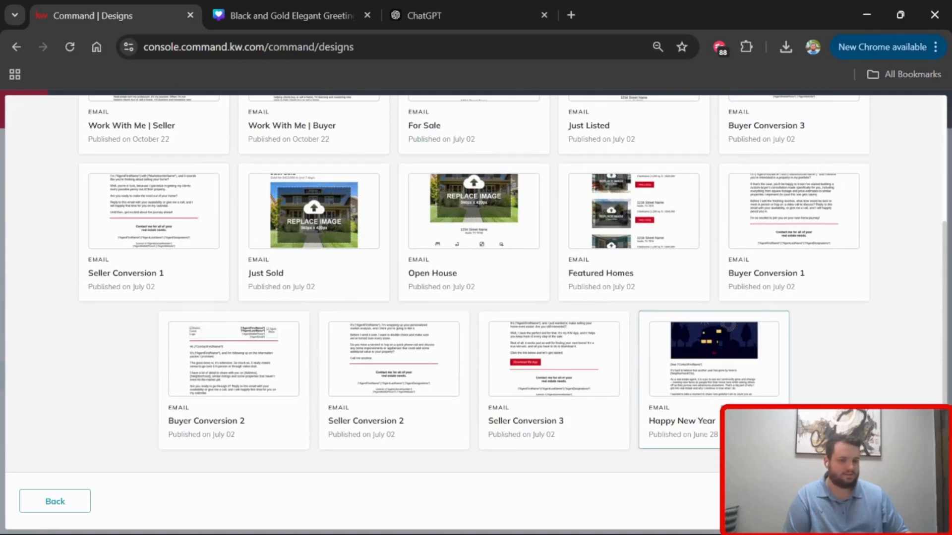
{"action": "left_click", "coordinate": [714, 357]}
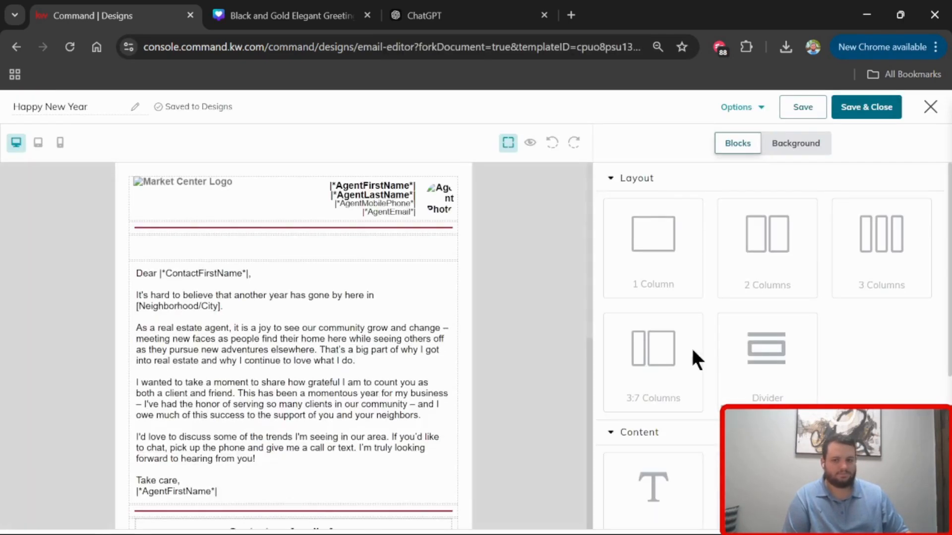
Step: Replace the template's fireworks house image with the black and gold Happy New Year picture from My Images
{"action": "scroll", "coordinate": [555, 284], "scroll_direction": "down", "scroll_amount": 2}
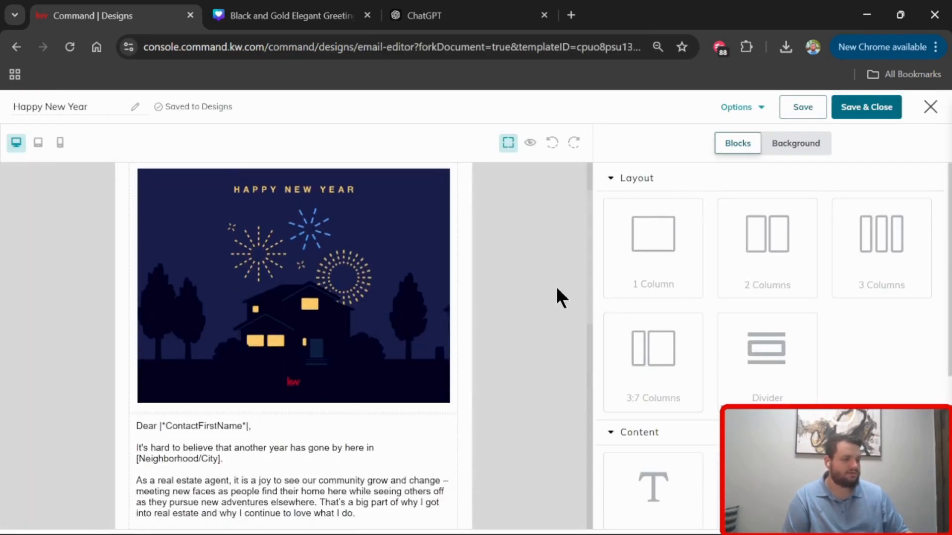
{"action": "scroll", "coordinate": [557, 290], "scroll_direction": "up", "scroll_amount": 2}
{"action": "scroll", "coordinate": [556, 289], "scroll_direction": "down", "scroll_amount": 2}
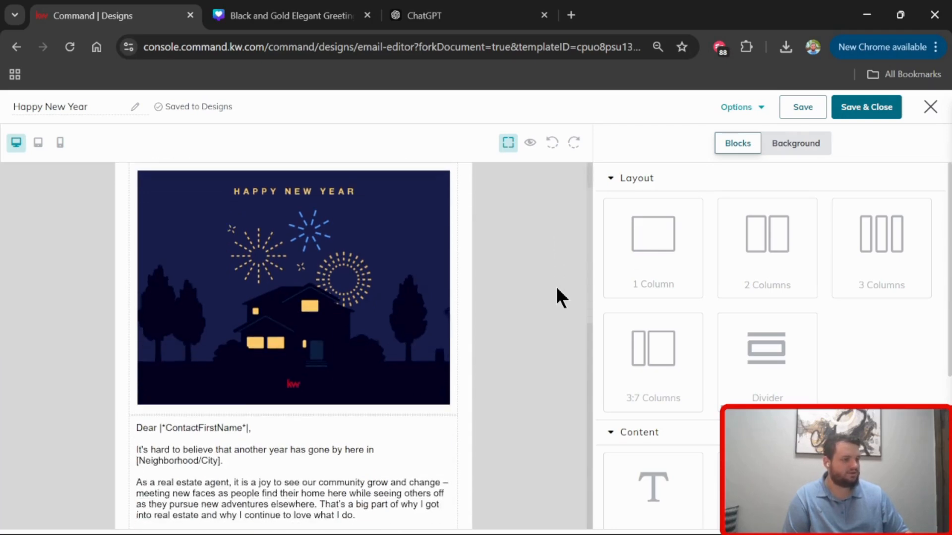
{"action": "scroll", "coordinate": [557, 290], "scroll_direction": "up", "scroll_amount": 2}
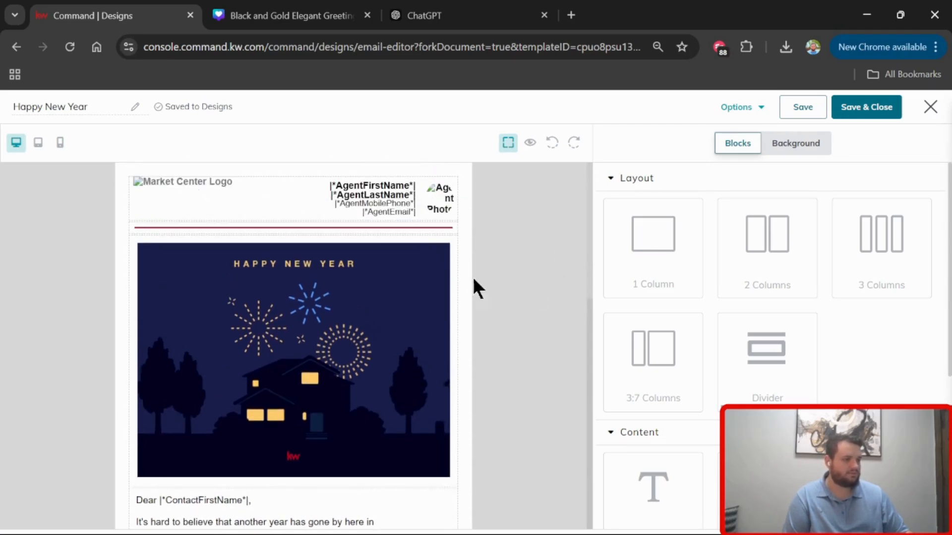
{"action": "scroll", "coordinate": [496, 305], "scroll_direction": "down", "scroll_amount": 2}
{"action": "scroll", "coordinate": [496, 305], "scroll_direction": "up", "scroll_amount": 2}
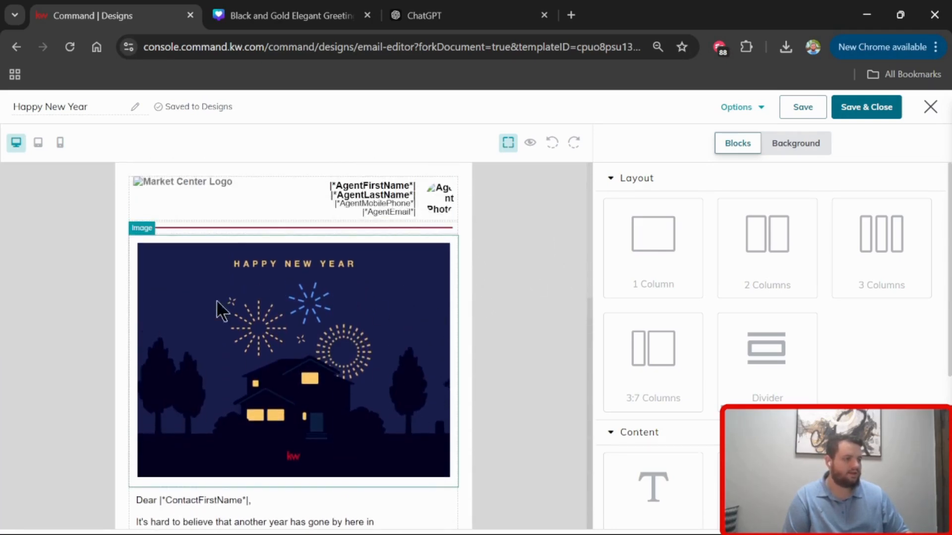
{"action": "left_click", "coordinate": [216, 385]}
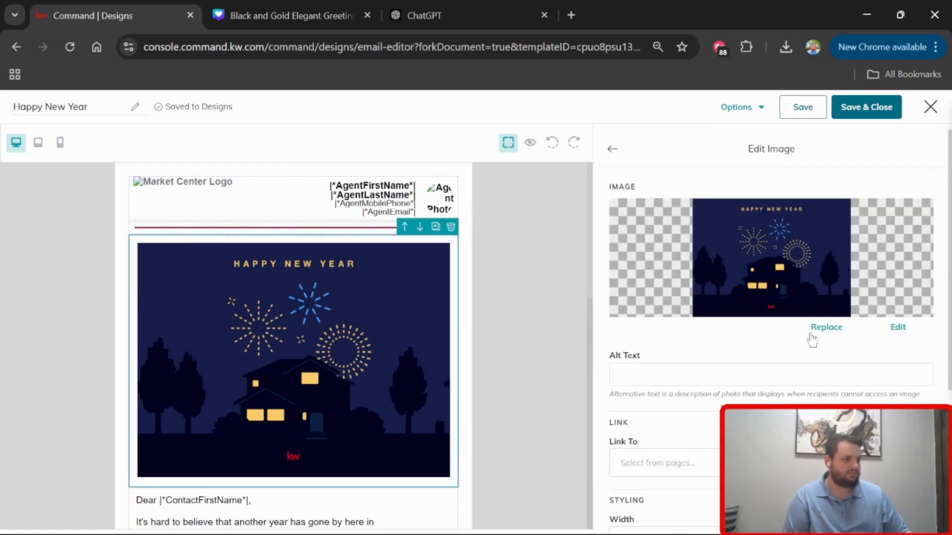
{"action": "left_click", "coordinate": [825, 328]}
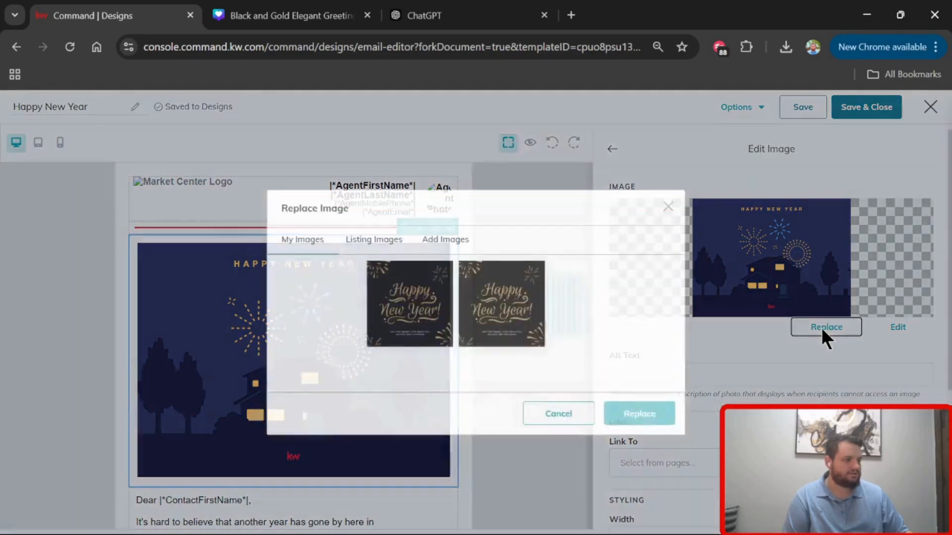
{"action": "left_click", "coordinate": [456, 248]}
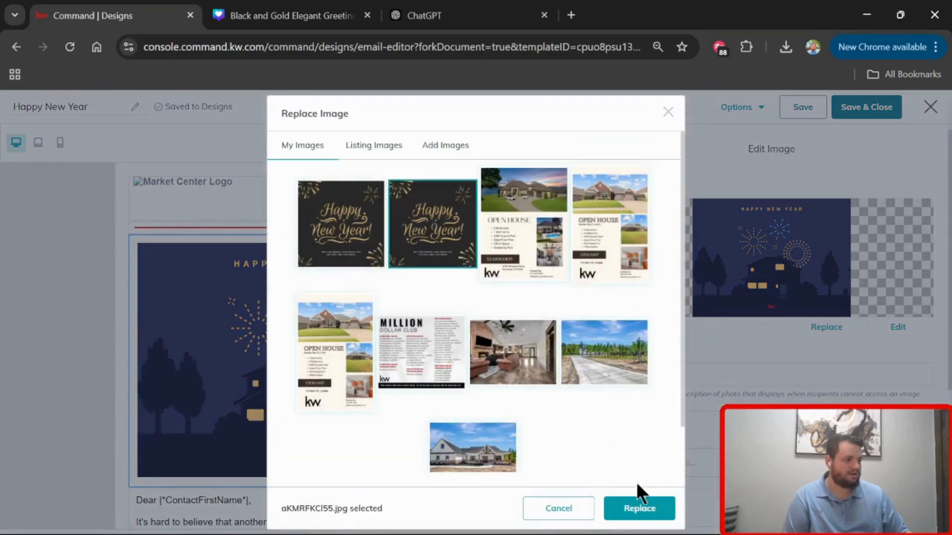
{"action": "left_click", "coordinate": [638, 508]}
Step: Switch to Canva and set the Happy New Year design's download file type to JPG
{"action": "left_click", "coordinate": [293, 16]}
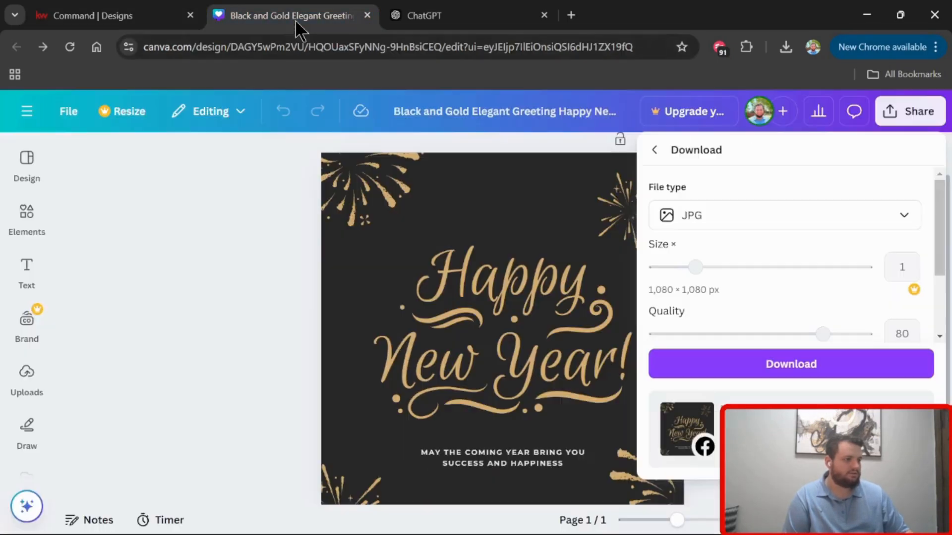
{"action": "left_click", "coordinate": [292, 291]}
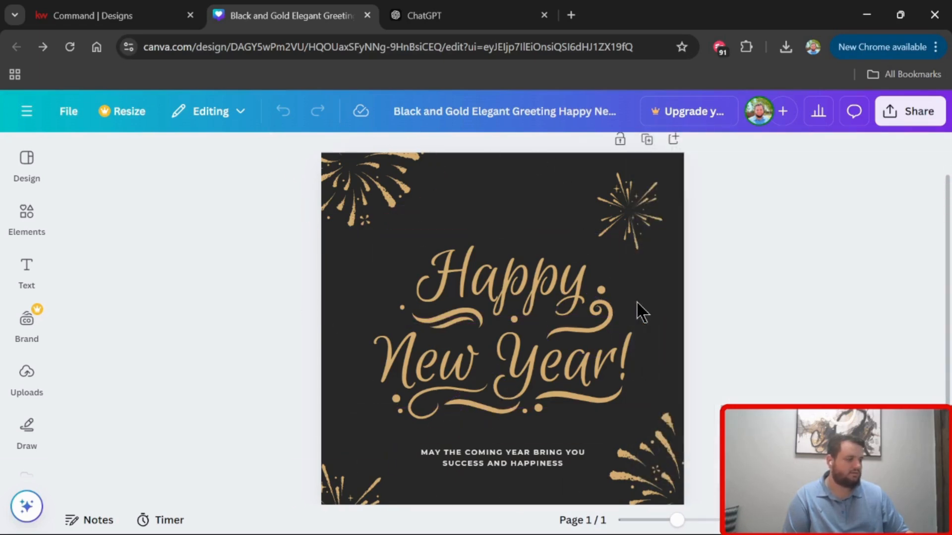
{"action": "left_click", "coordinate": [909, 112]}
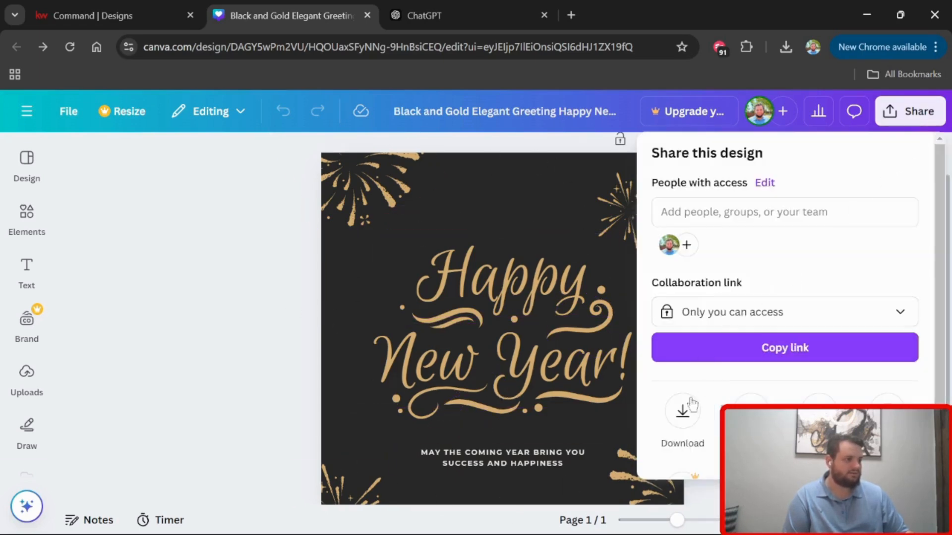
{"action": "left_click", "coordinate": [682, 412]}
{"action": "left_click", "coordinate": [757, 218]}
{"action": "left_click", "coordinate": [744, 304]}
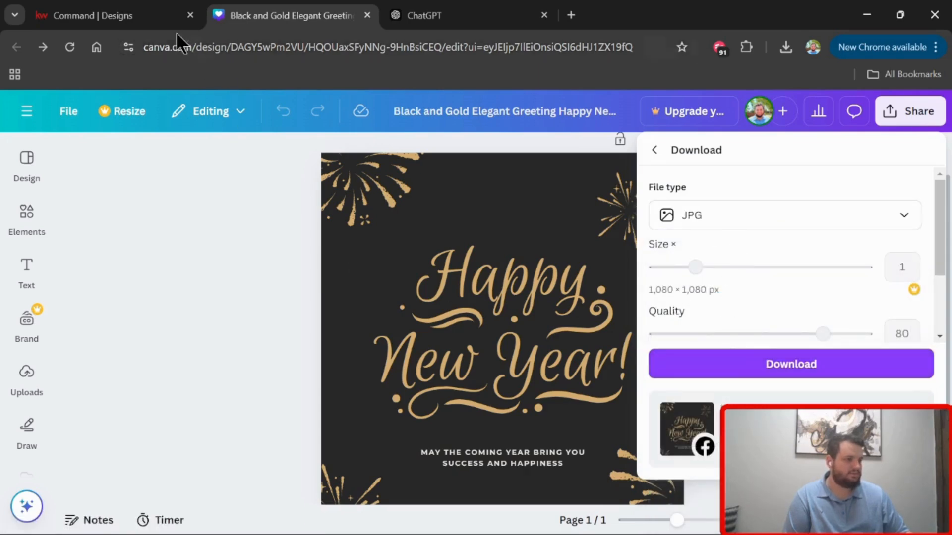
Step: Return to the Command email editor and open the letter's text block below the image for editing
{"action": "left_click", "coordinate": [89, 15]}
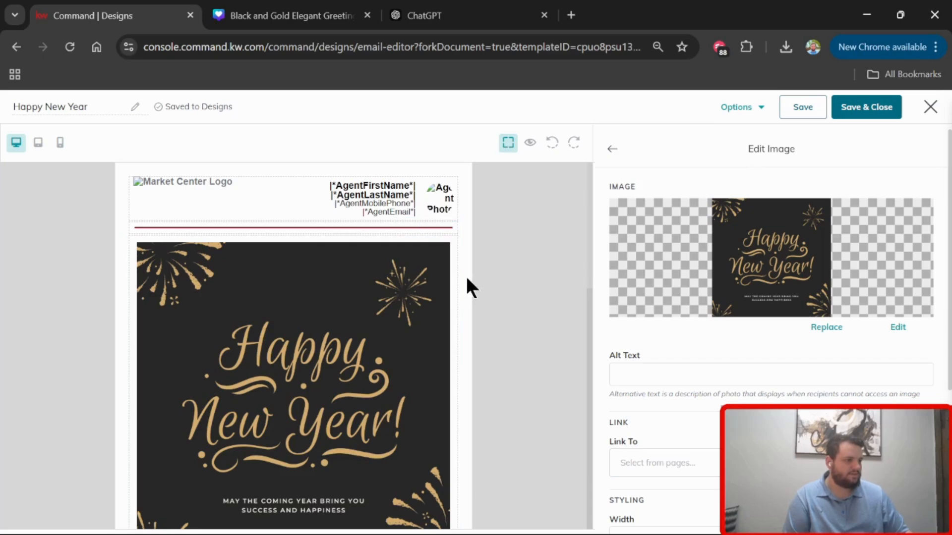
{"action": "scroll", "coordinate": [463, 225], "scroll_direction": "down", "scroll_amount": 2}
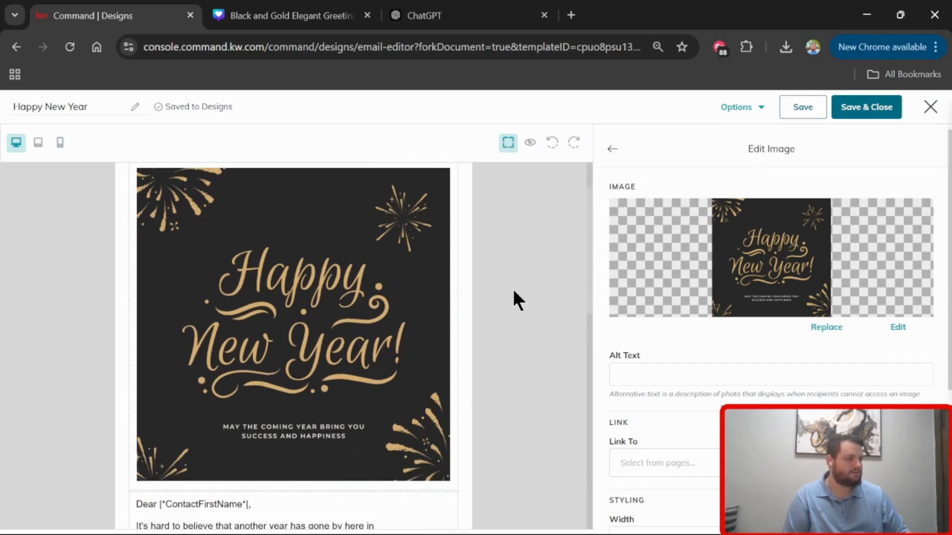
{"action": "scroll", "coordinate": [512, 289], "scroll_direction": "down", "scroll_amount": 8}
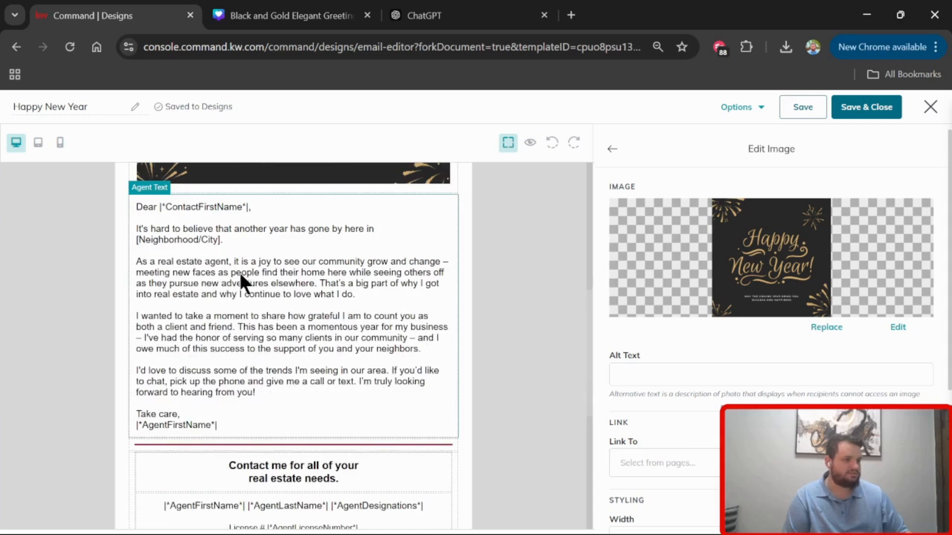
{"action": "left_click", "coordinate": [220, 271]}
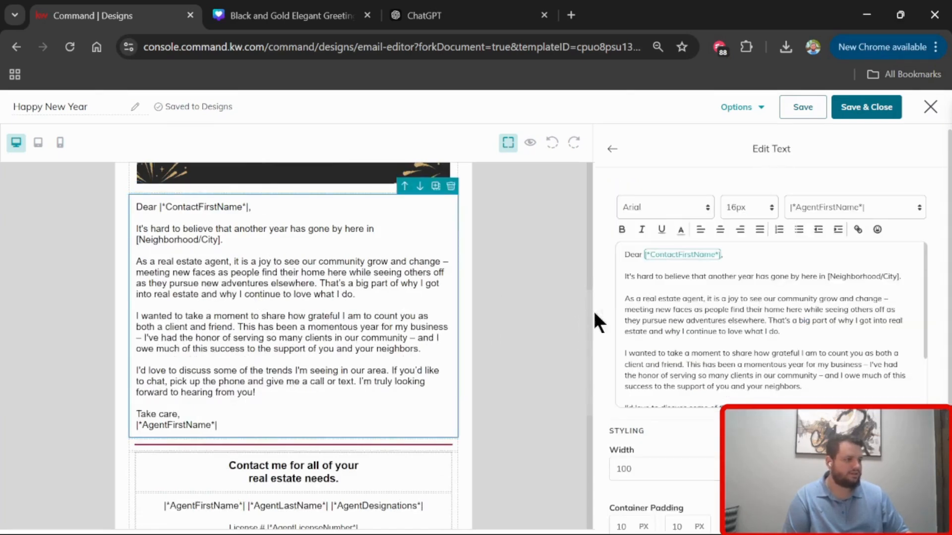
{"action": "scroll", "coordinate": [644, 306], "scroll_direction": "down", "scroll_amount": 2}
{"action": "scroll", "coordinate": [643, 307], "scroll_direction": "up", "scroll_amount": 2}
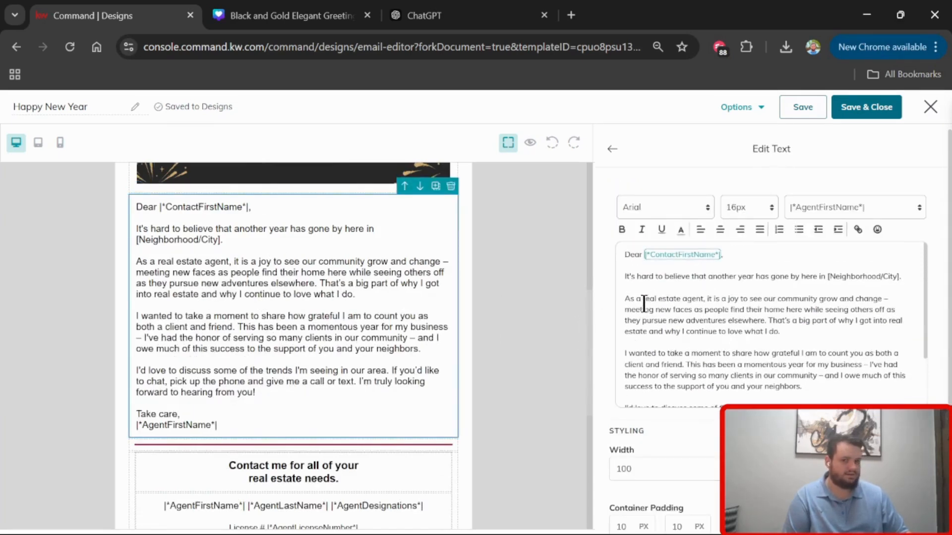
Step: Switch to ChatGPT and copy the card message's three body paragraphs, from "Happy New Year!" to "success in the year ahead."
{"action": "left_click", "coordinate": [481, 18]}
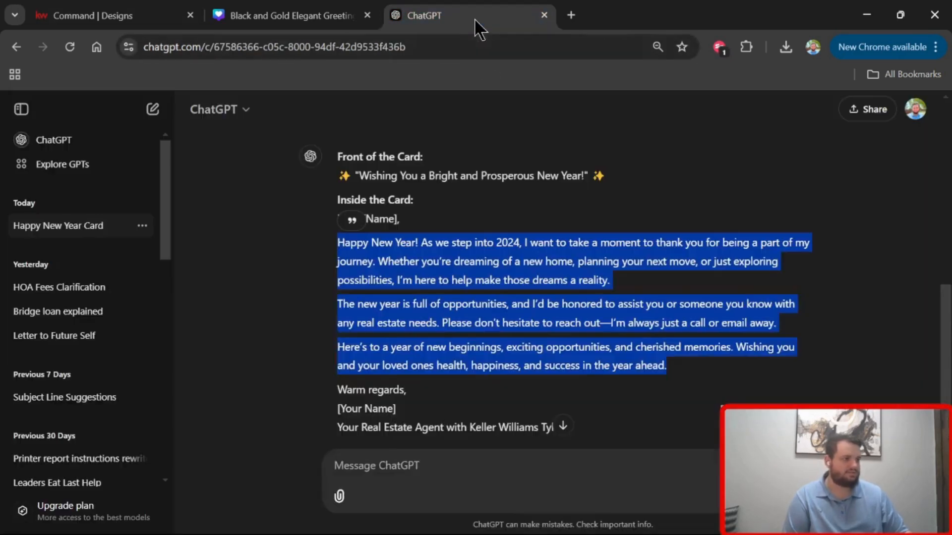
{"action": "left_click", "coordinate": [339, 219]}
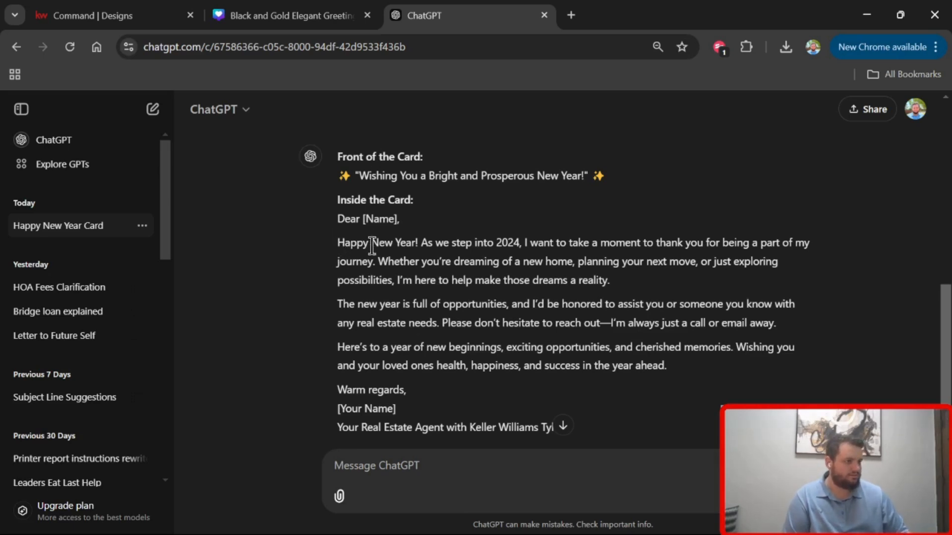
{"action": "left_click_drag", "start_coordinate": [332, 244], "coordinate": [670, 384]}
{"action": "right_click", "coordinate": [597, 332]}
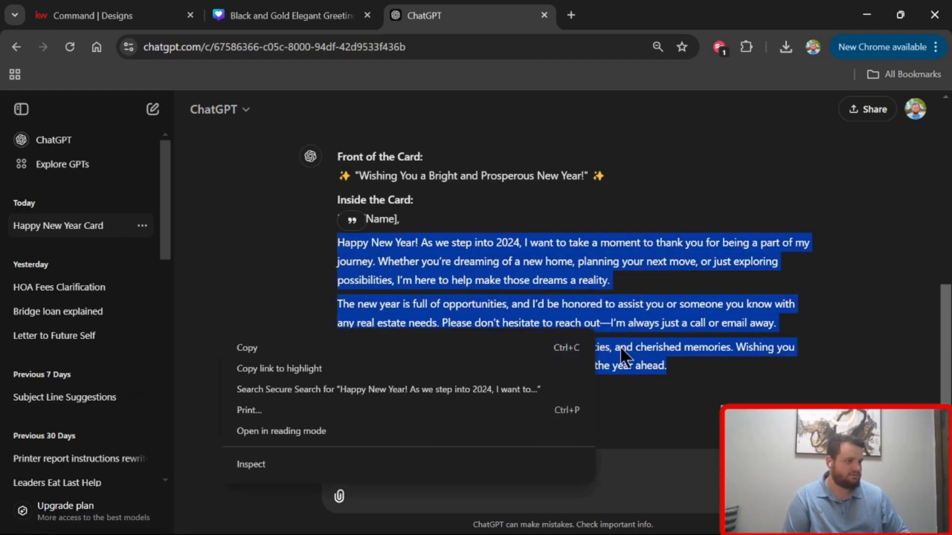
{"action": "left_click", "coordinate": [380, 342]}
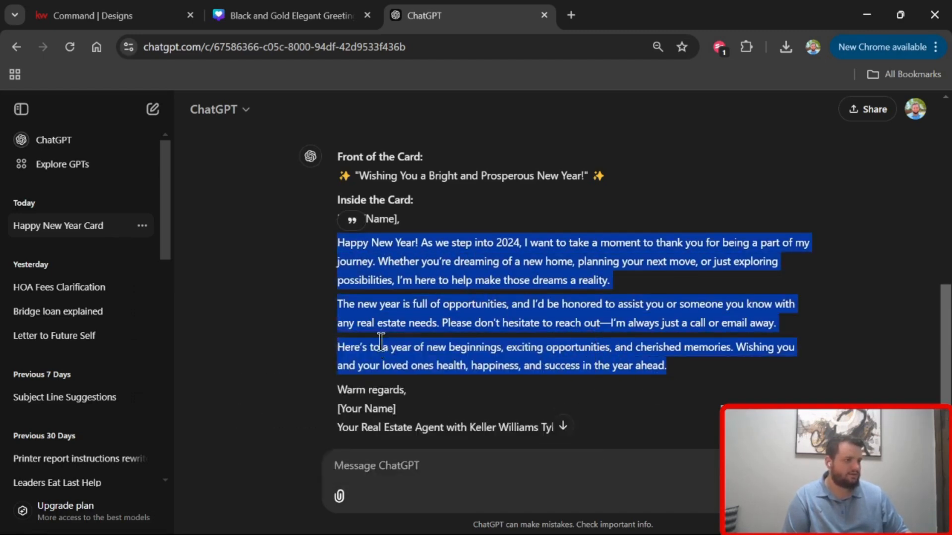
Step: Back in Command, replace the letter's body between the greeting and "Take care," with the copied New Year paragraphs
{"action": "left_click", "coordinate": [134, 20]}
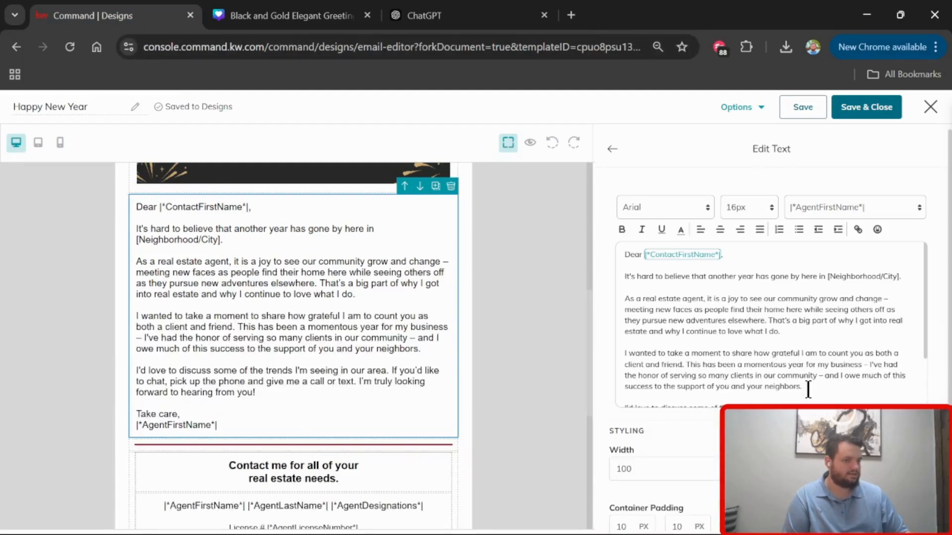
{"action": "scroll", "coordinate": [815, 392], "scroll_direction": "down", "scroll_amount": 2}
{"action": "left_click_drag", "start_coordinate": [743, 365], "coordinate": [610, 273]}
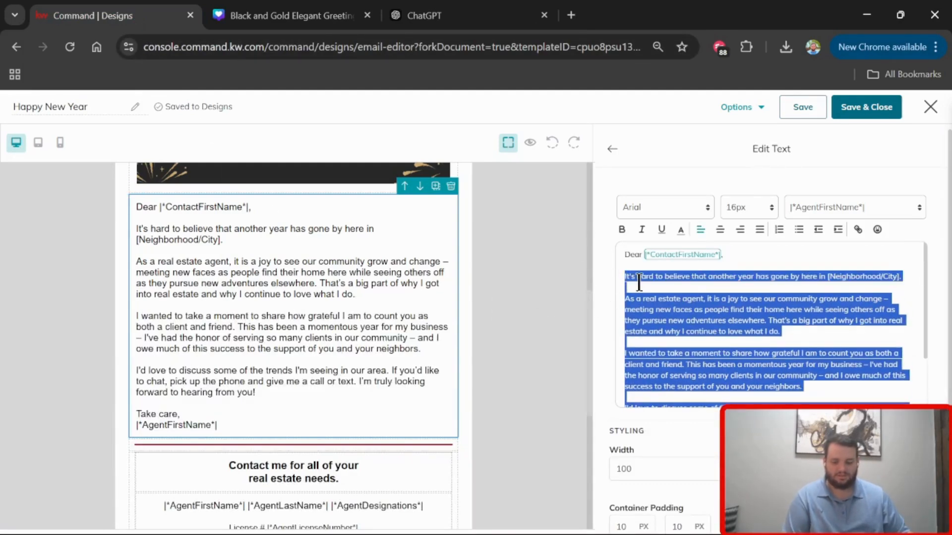
{"action": "key", "text": "ctrl+v"}
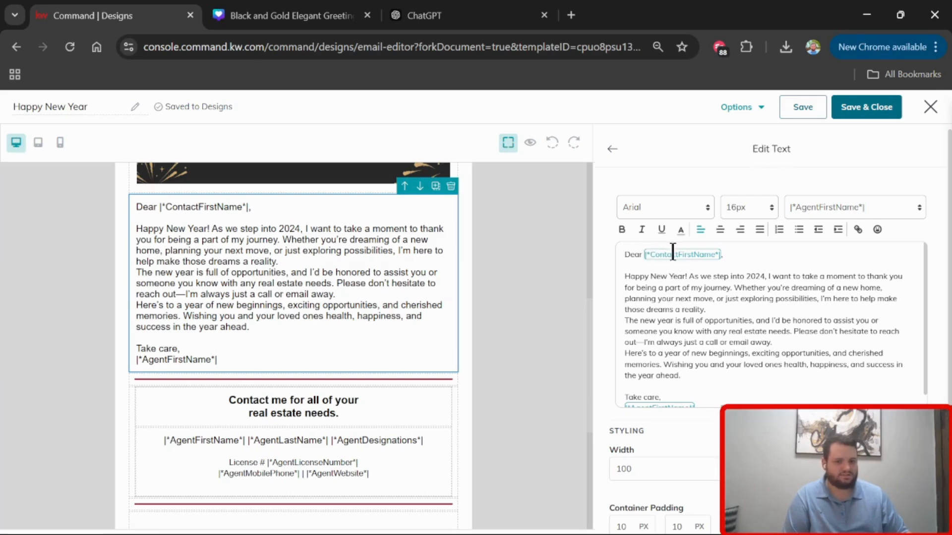
Step: Review the greeting and signature merge fields and the overall layout of the edited email
{"action": "scroll", "coordinate": [687, 347], "scroll_direction": "down", "scroll_amount": 1}
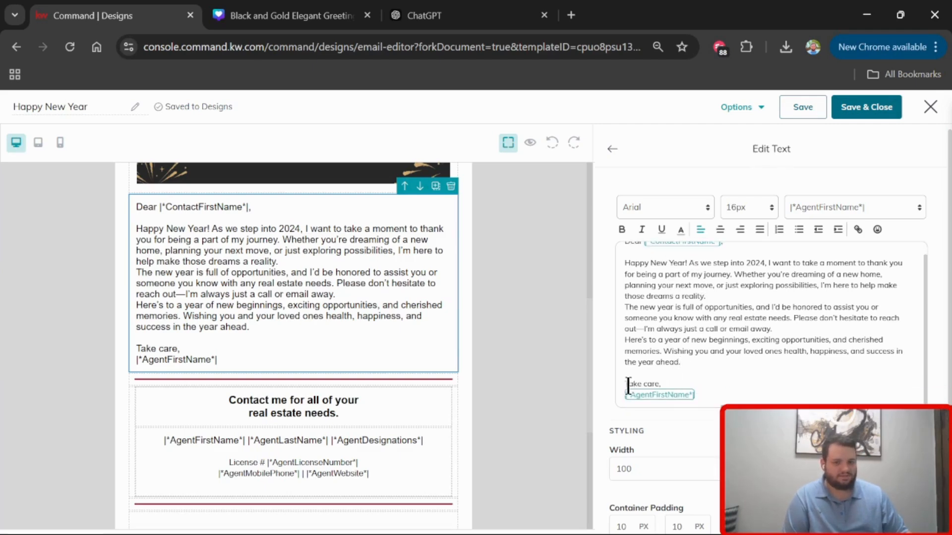
{"action": "scroll", "coordinate": [694, 367], "scroll_direction": "up", "scroll_amount": 1}
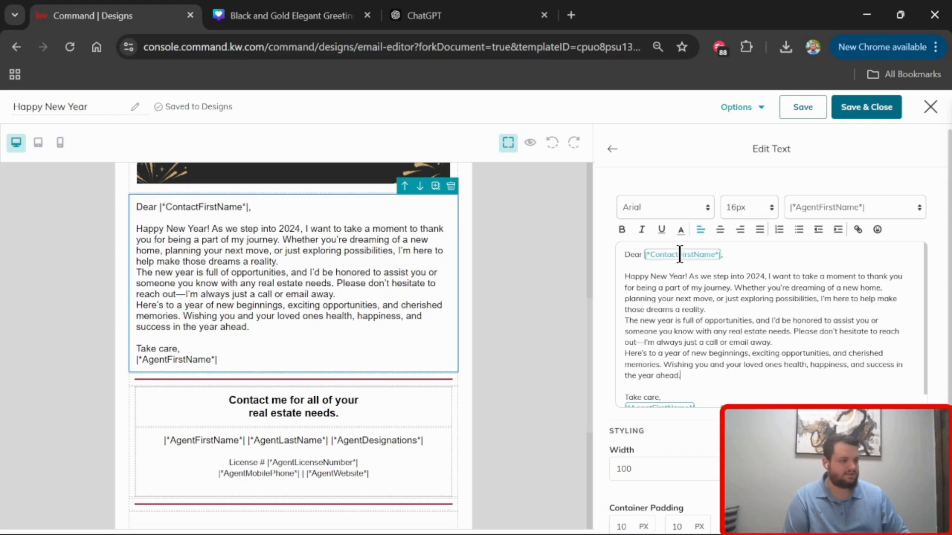
{"action": "scroll", "coordinate": [680, 255], "scroll_direction": "down", "scroll_amount": 1}
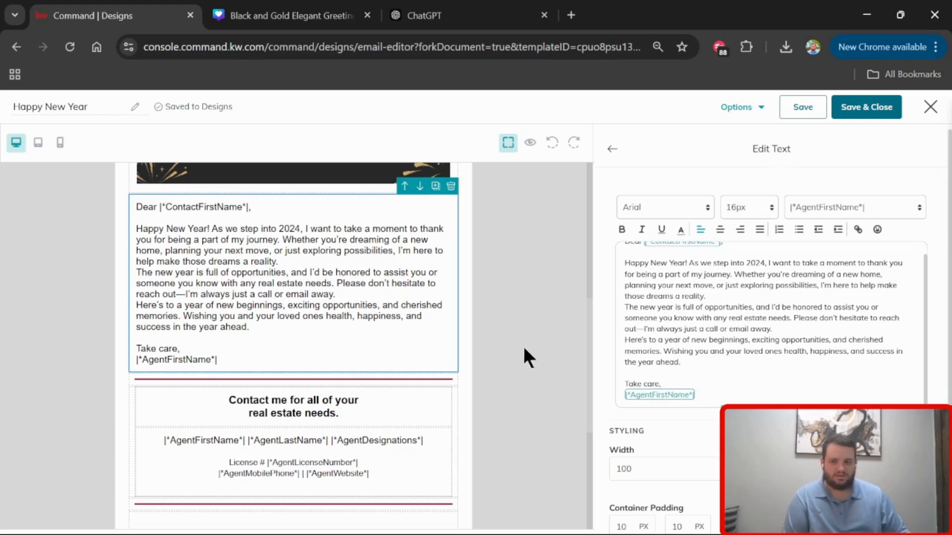
{"action": "scroll", "coordinate": [501, 329], "scroll_direction": "down", "scroll_amount": 2}
{"action": "scroll", "coordinate": [502, 329], "scroll_direction": "up", "scroll_amount": 9}
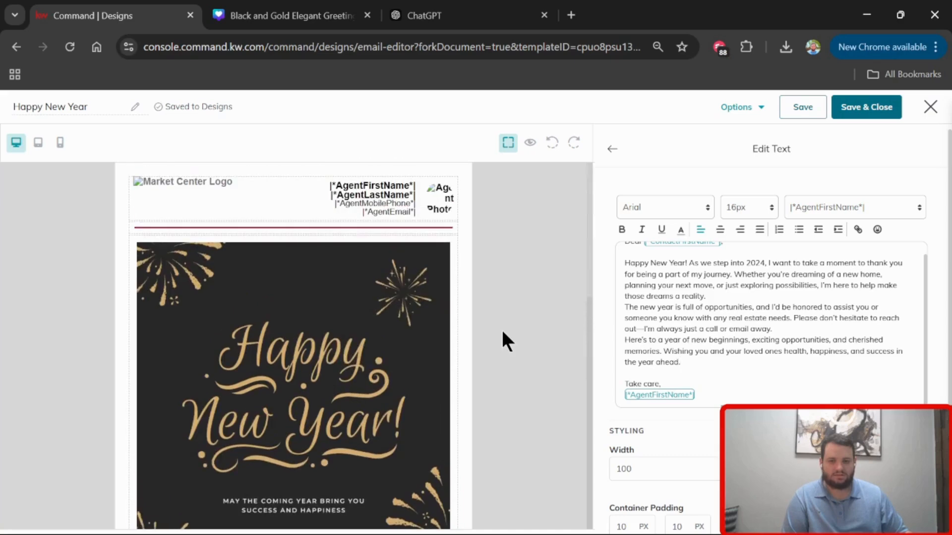
Step: Open the preview of the Happy New Year email and check the header, card image and letter
{"action": "left_click", "coordinate": [737, 111]}
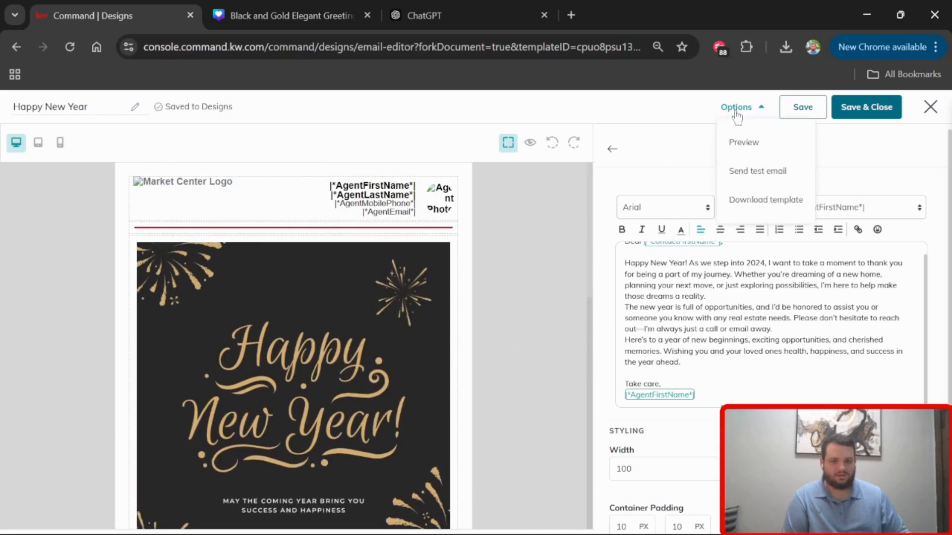
{"action": "left_click", "coordinate": [735, 140]}
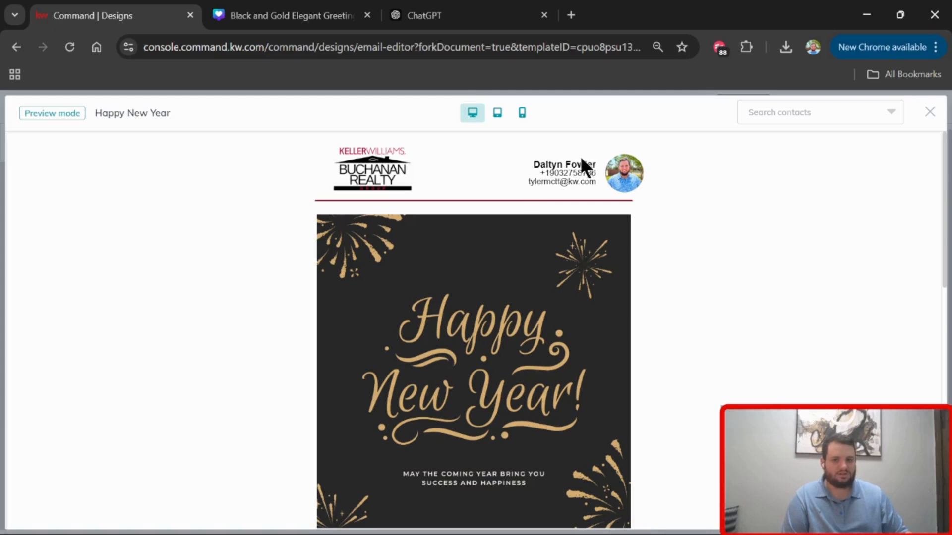
{"action": "scroll", "coordinate": [731, 205], "scroll_direction": "down", "scroll_amount": 2}
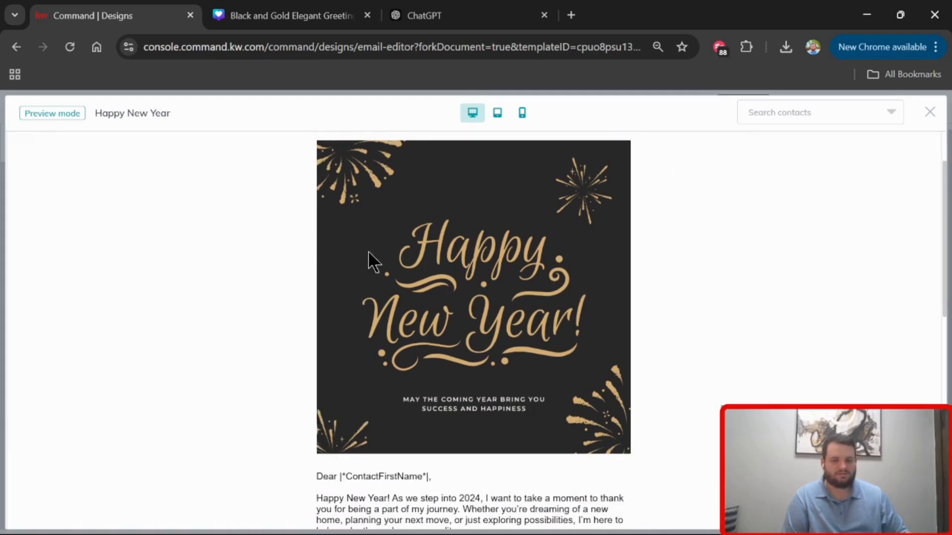
{"action": "scroll", "coordinate": [368, 251], "scroll_direction": "down", "scroll_amount": 4}
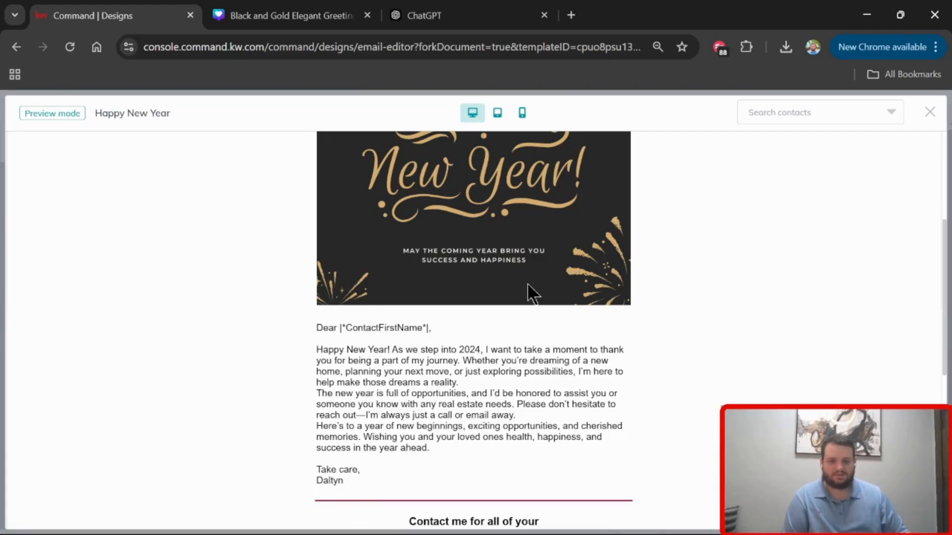
Step: Preview the email with a sample contact's details, review it from the greeting down to the footer disclaimer, and close the preview
{"action": "left_click", "coordinate": [812, 113]}
{"action": "scroll", "coordinate": [795, 266], "scroll_direction": "down", "scroll_amount": 3}
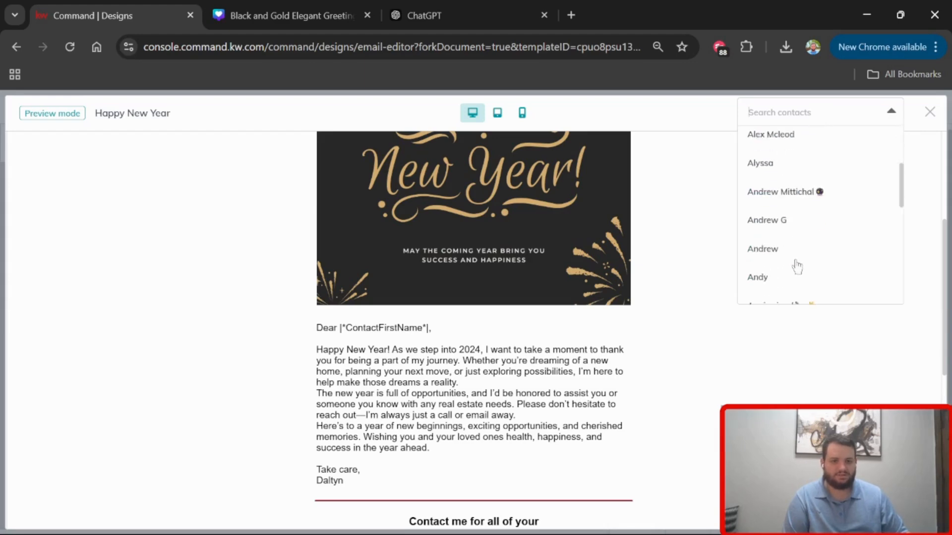
{"action": "scroll", "coordinate": [791, 250], "scroll_direction": "up", "scroll_amount": 3}
{"action": "left_click", "coordinate": [767, 268]}
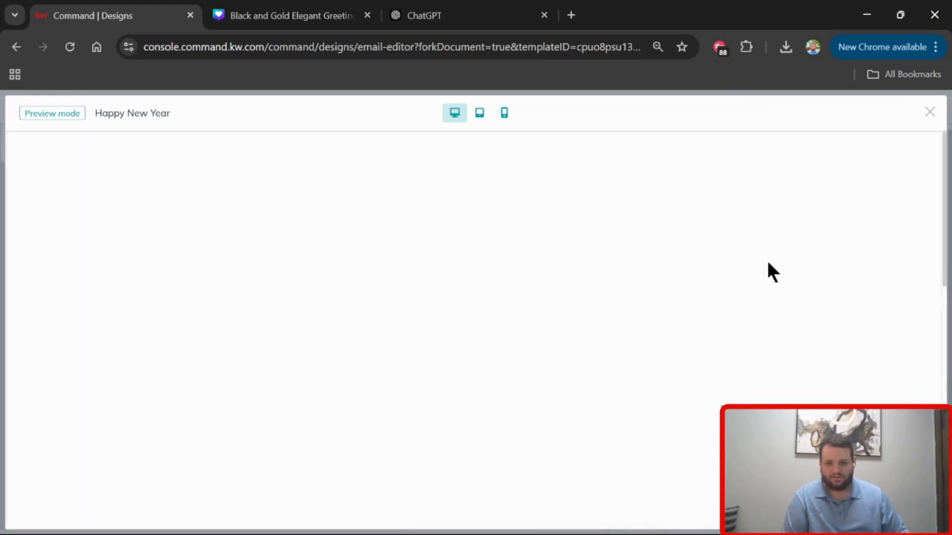
{"action": "scroll", "coordinate": [769, 272], "scroll_direction": "down", "scroll_amount": 3}
{"action": "scroll", "coordinate": [747, 263], "scroll_direction": "down", "scroll_amount": 3}
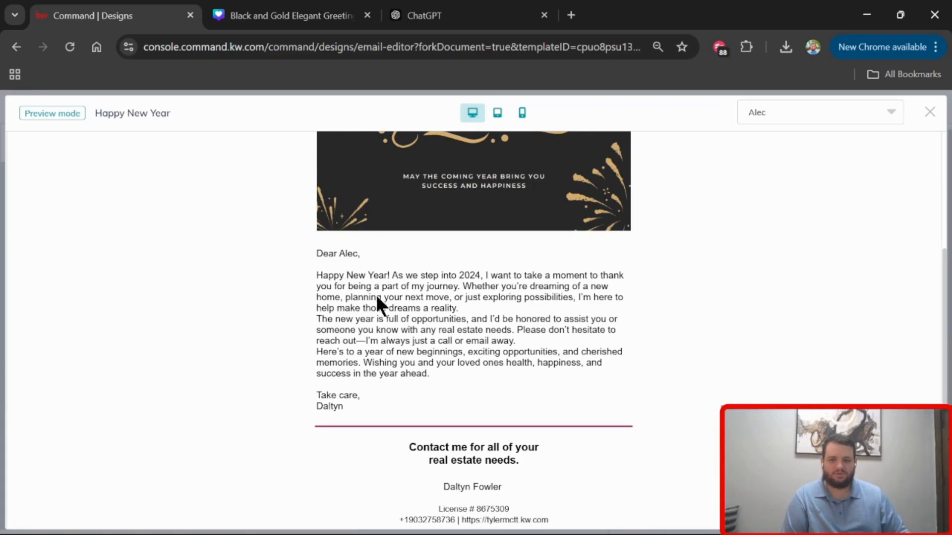
{"action": "scroll", "coordinate": [399, 297], "scroll_direction": "down", "scroll_amount": 2}
{"action": "scroll", "coordinate": [407, 292], "scroll_direction": "down", "scroll_amount": 2}
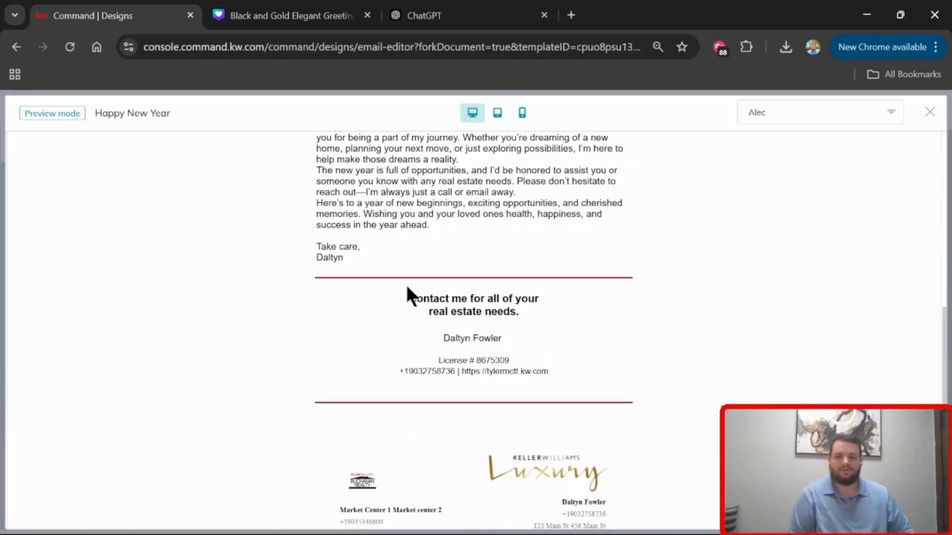
{"action": "scroll", "coordinate": [406, 287], "scroll_direction": "down", "scroll_amount": 3}
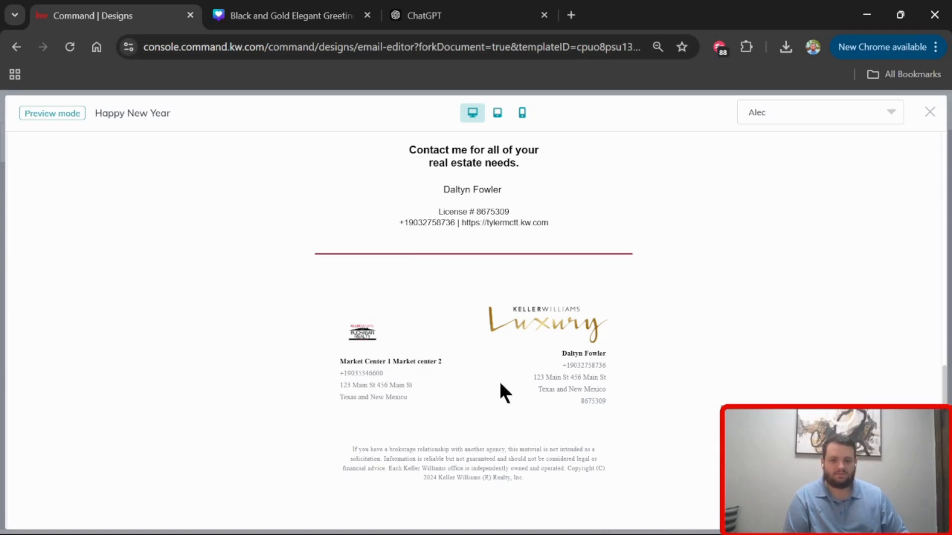
{"action": "scroll", "coordinate": [501, 382], "scroll_direction": "up", "scroll_amount": 8}
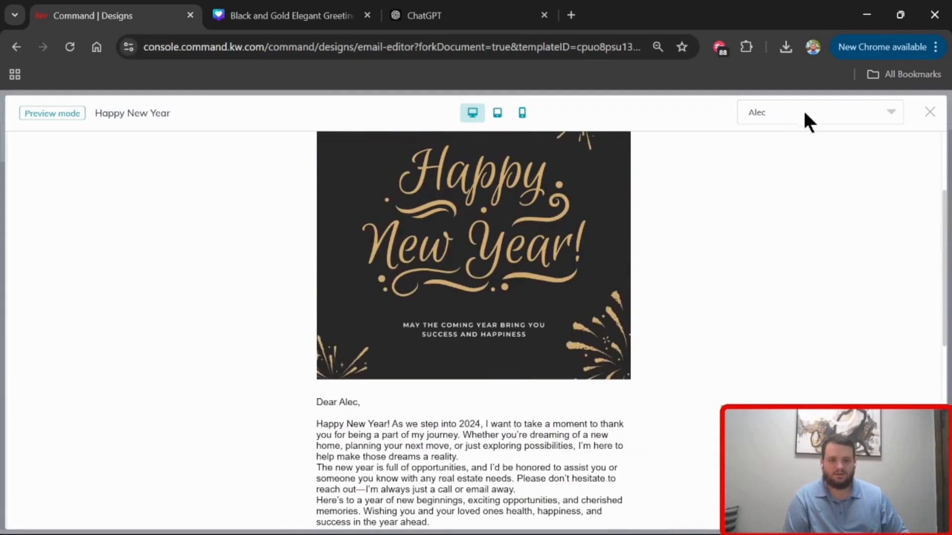
{"action": "left_click", "coordinate": [930, 112]}
Step: Save the Happy New Year email design and close the editor
{"action": "scroll", "coordinate": [545, 274], "scroll_direction": "down", "scroll_amount": 10}
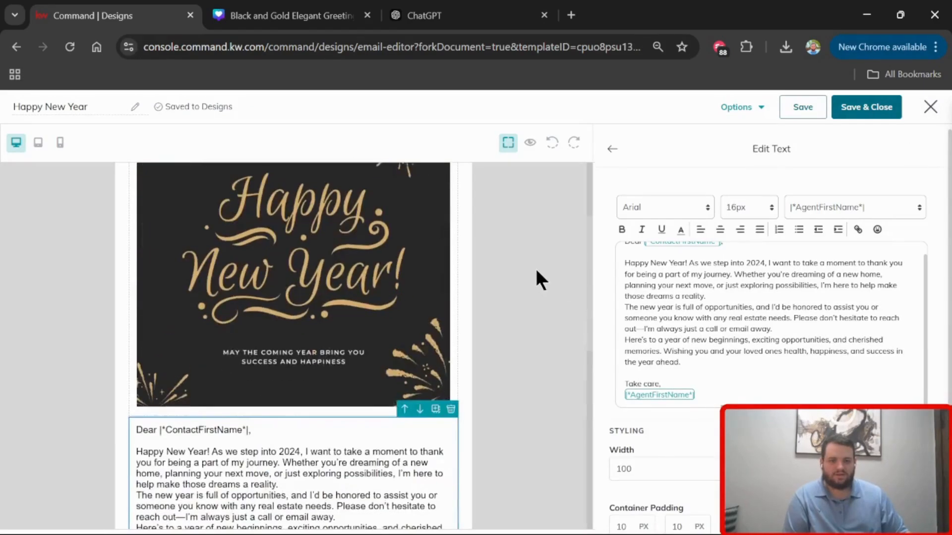
{"action": "scroll", "coordinate": [542, 309], "scroll_direction": "up", "scroll_amount": 12}
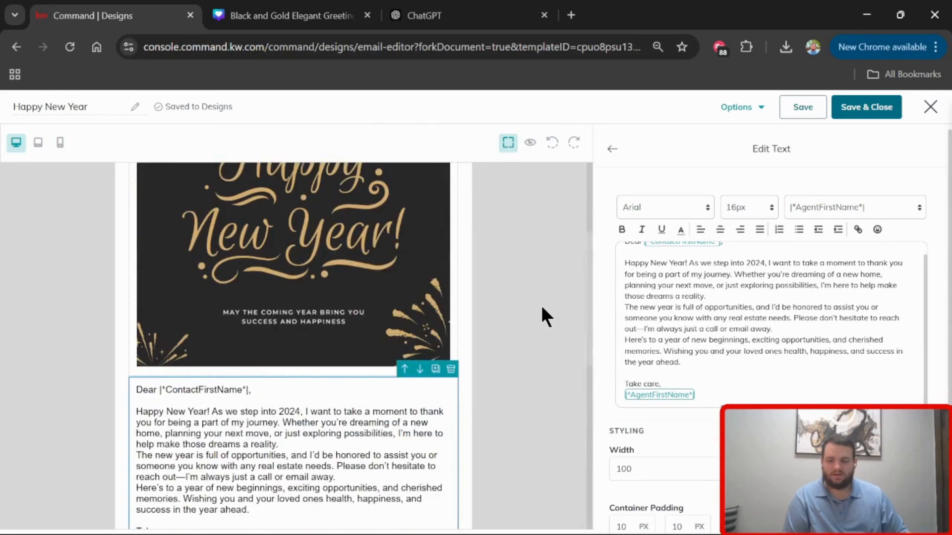
{"action": "left_click", "coordinate": [866, 106]}
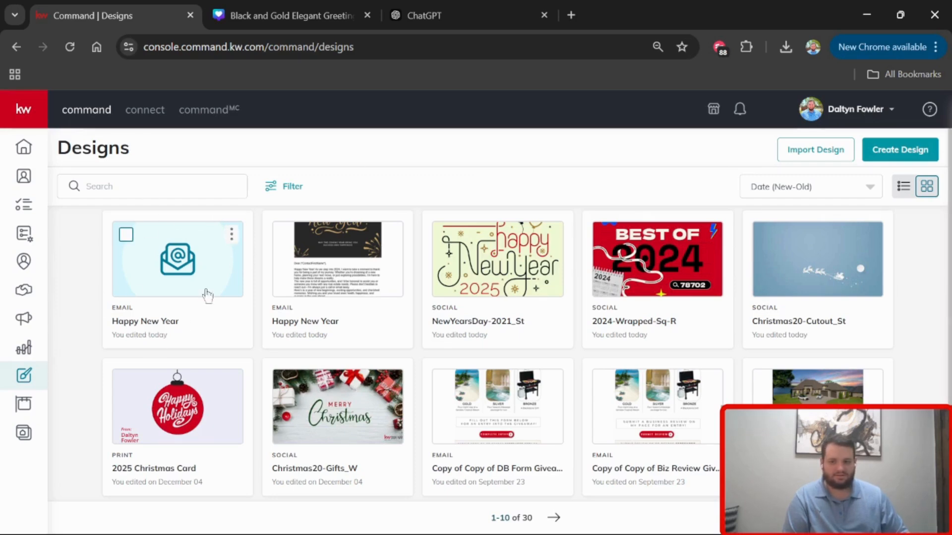
Step: Rename the newest Happy New Year email design as "Happy New Year 25"
{"action": "left_click", "coordinate": [232, 234]}
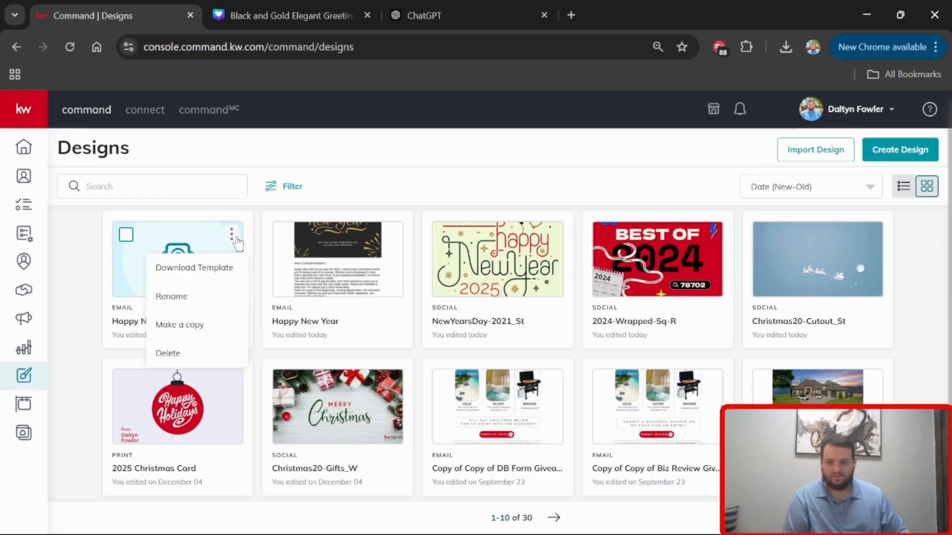
{"action": "left_click", "coordinate": [197, 296]}
{"action": "left_click", "coordinate": [461, 300]}
{"action": "type", "text": "25"}
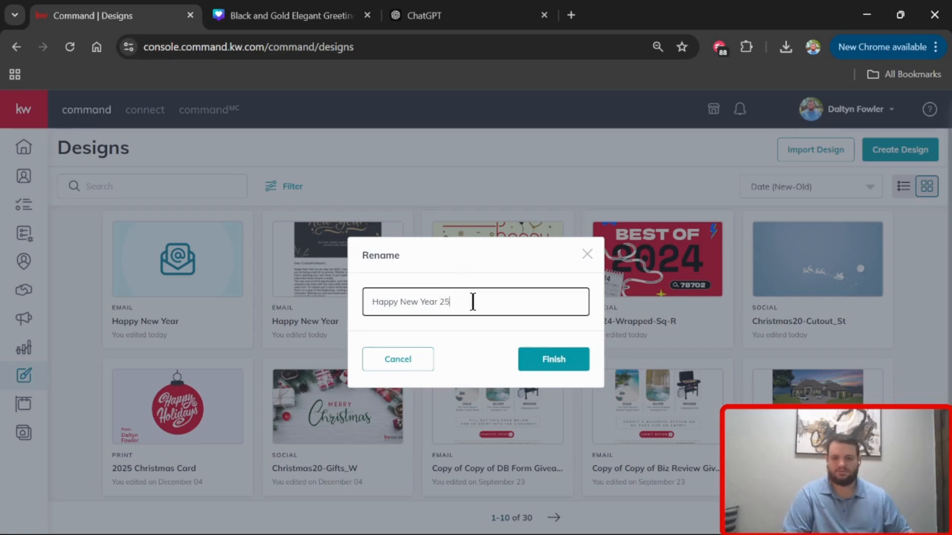
{"action": "left_click", "coordinate": [541, 363]}
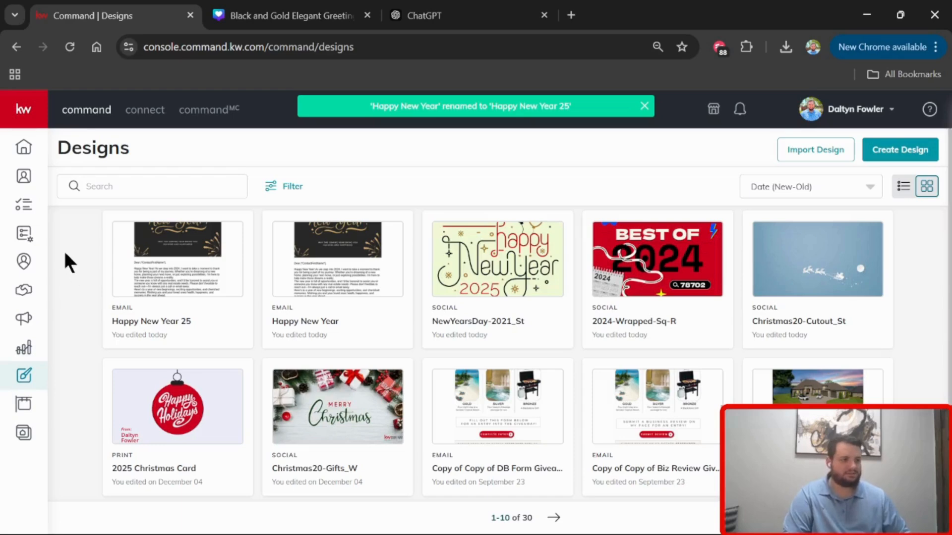
Step: Open the contacts database and select every contact in the list
{"action": "left_click", "coordinate": [24, 177]}
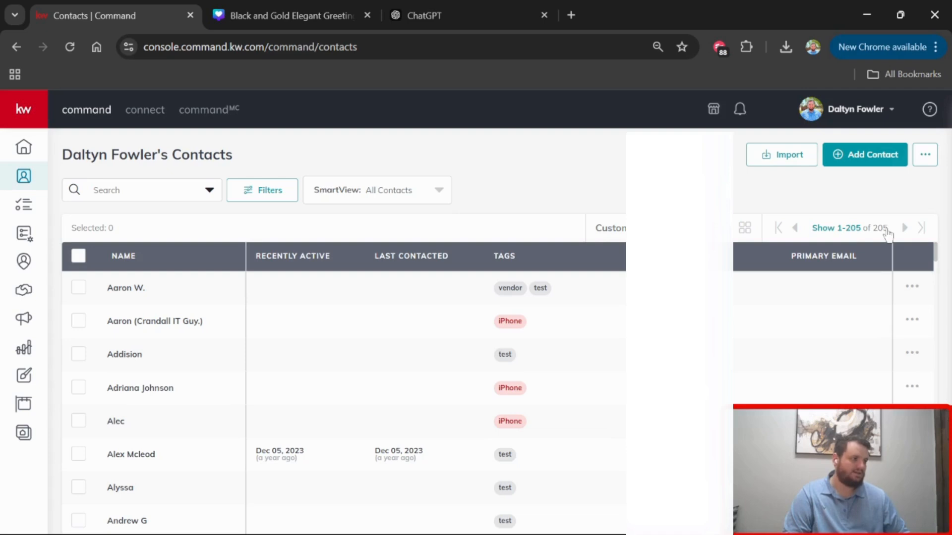
{"action": "scroll", "coordinate": [517, 345], "scroll_direction": "up", "scroll_amount": 4}
{"action": "left_click", "coordinate": [833, 233]}
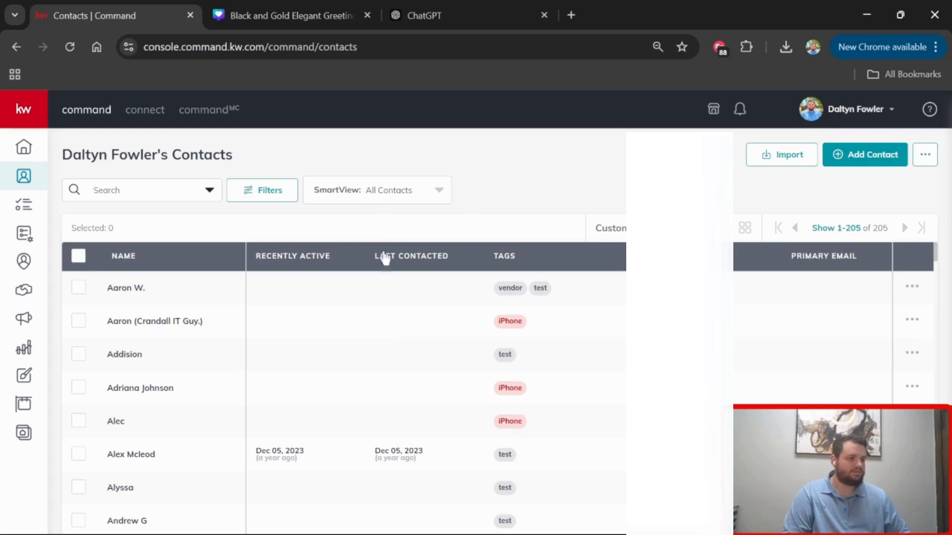
{"action": "left_click", "coordinate": [83, 259]}
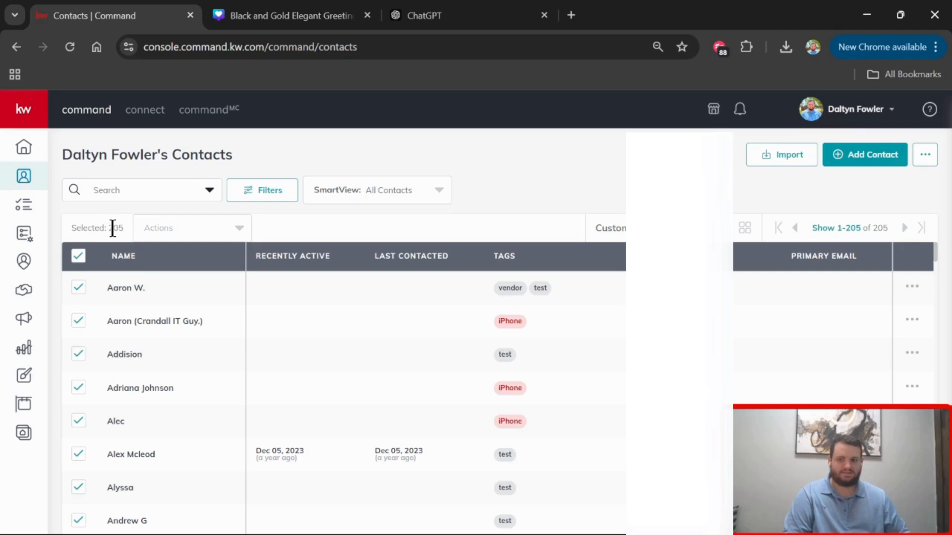
{"action": "left_click_drag", "start_coordinate": [108, 228], "coordinate": [114, 228]}
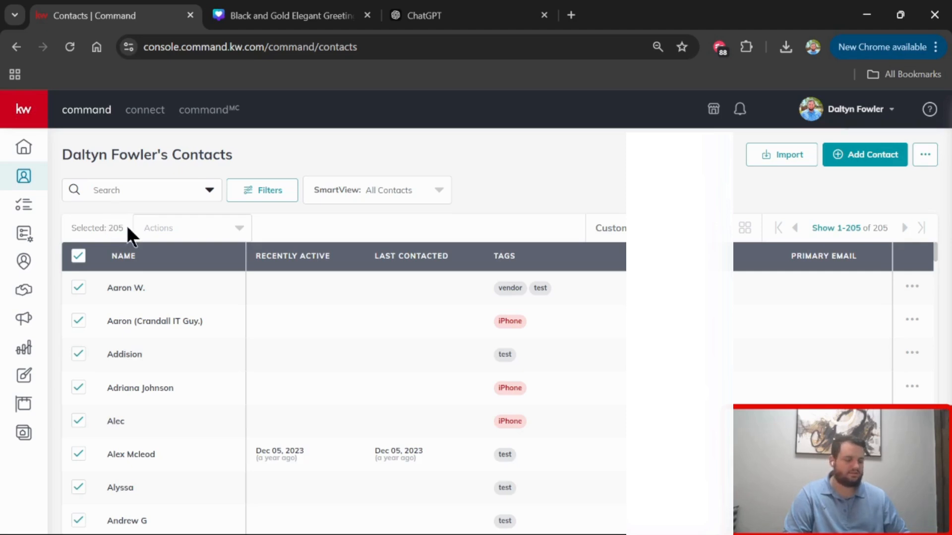
Step: Start a bulk email to the selected contacts and review its recipients, including those marked as having no email address
{"action": "left_click", "coordinate": [209, 236]}
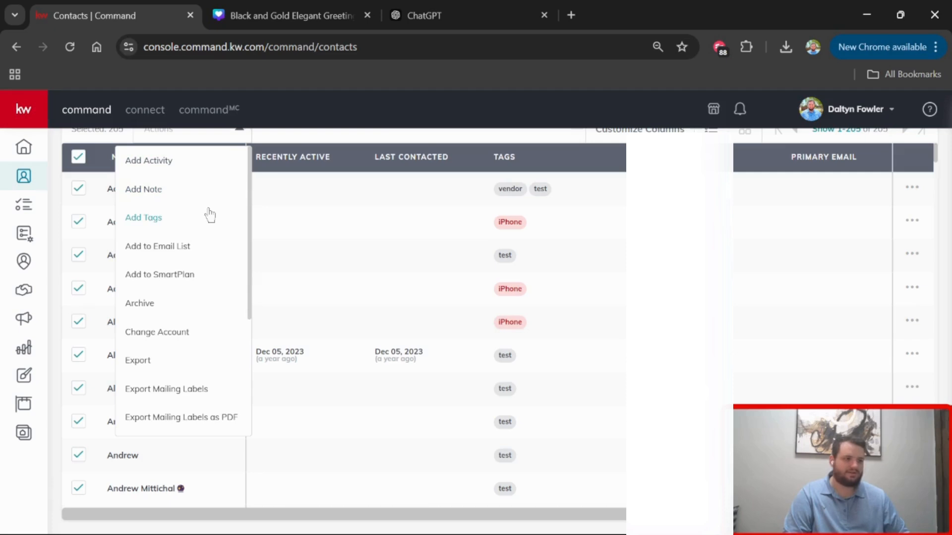
{"action": "scroll", "coordinate": [206, 216], "scroll_direction": "down", "scroll_amount": 4}
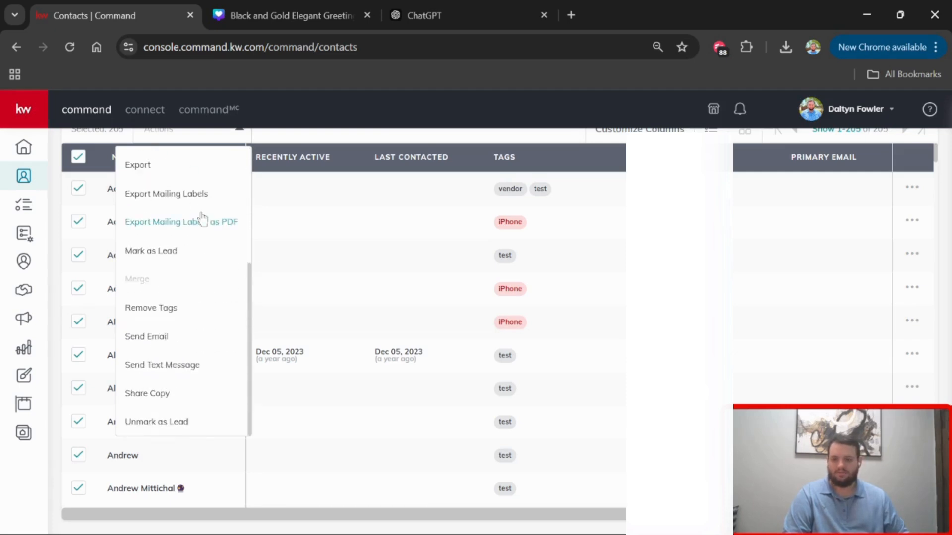
{"action": "left_click", "coordinate": [198, 341]}
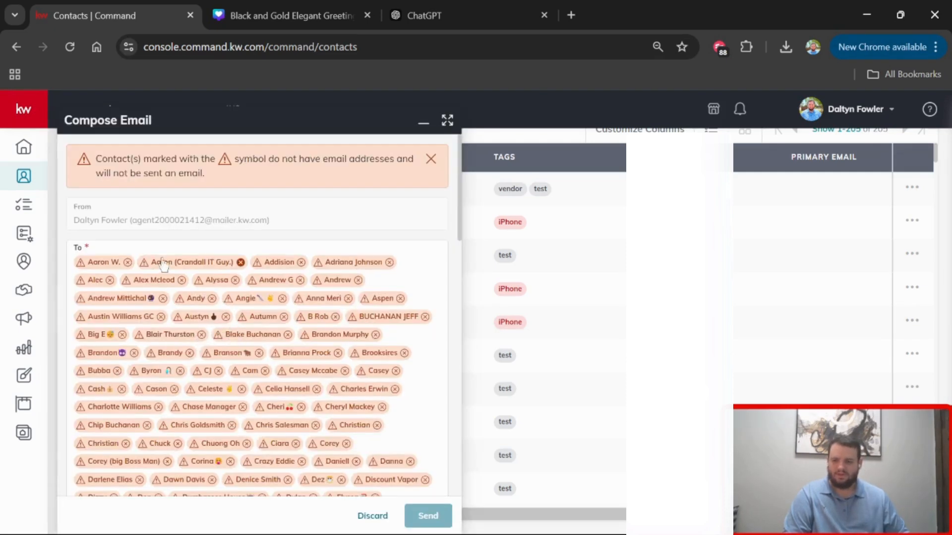
{"action": "scroll", "coordinate": [253, 309], "scroll_direction": "down", "scroll_amount": 3}
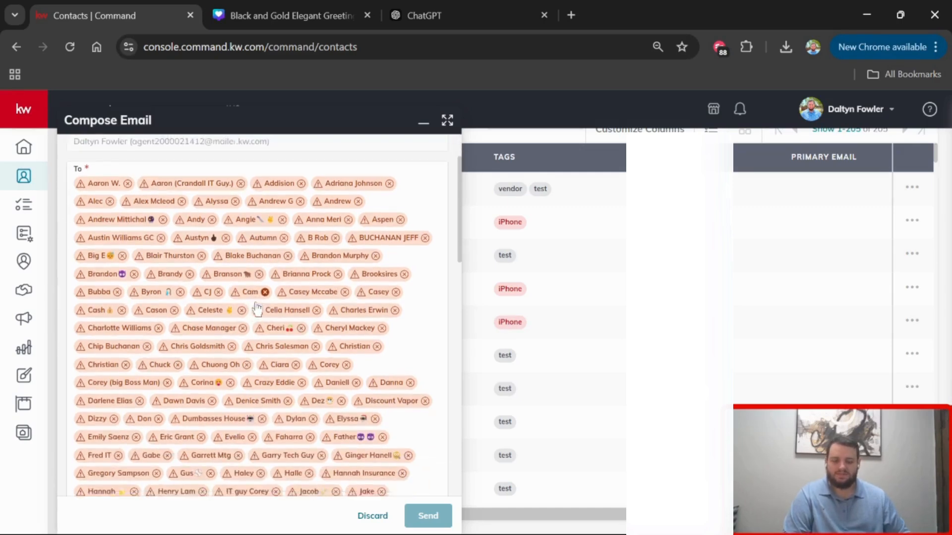
{"action": "scroll", "coordinate": [262, 295], "scroll_direction": "down", "scroll_amount": 10}
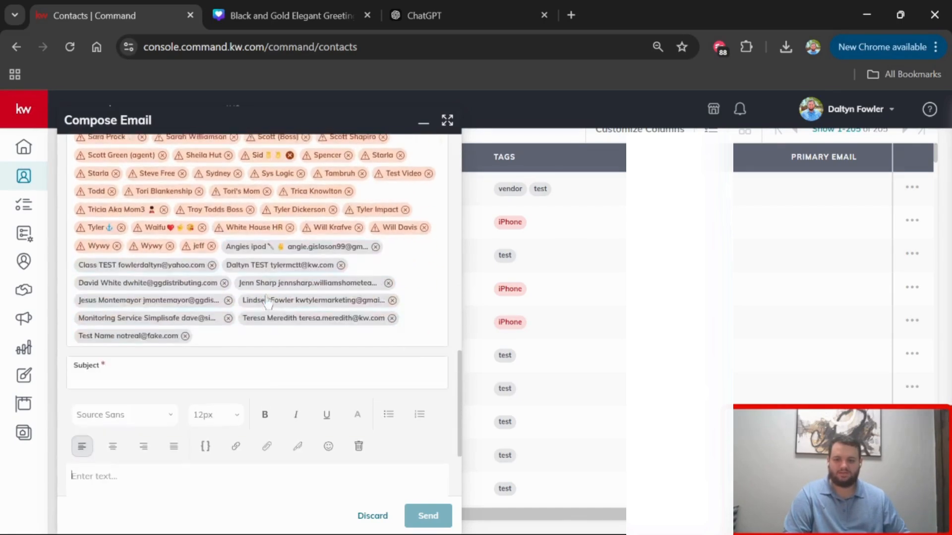
{"action": "scroll", "coordinate": [206, 242], "scroll_direction": "up", "scroll_amount": 10}
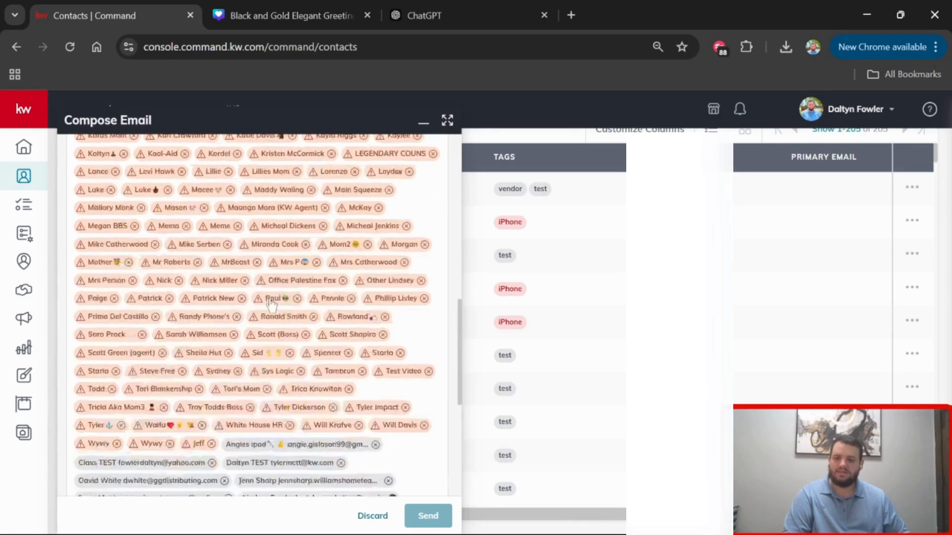
{"action": "scroll", "coordinate": [253, 260], "scroll_direction": "down", "scroll_amount": 6}
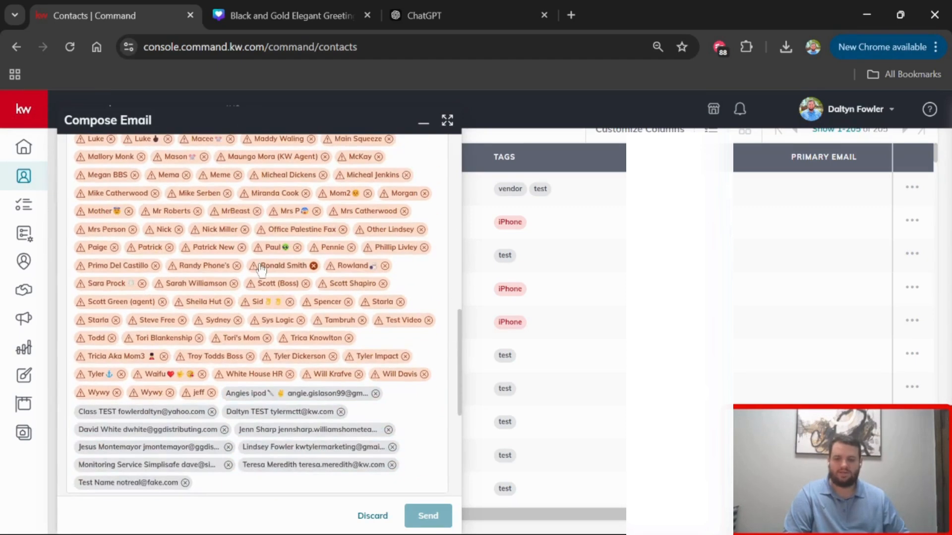
{"action": "scroll", "coordinate": [261, 270], "scroll_direction": "down", "scroll_amount": 3}
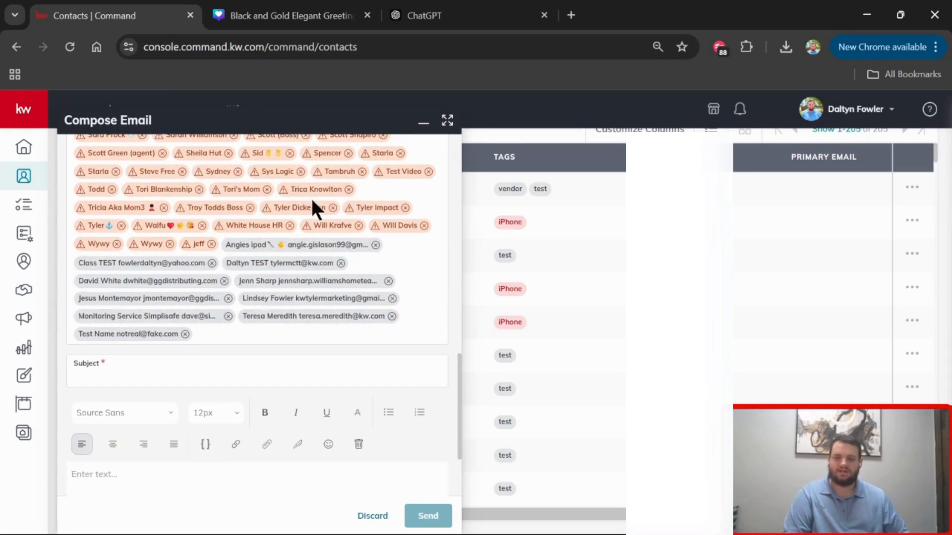
{"action": "scroll", "coordinate": [304, 258], "scroll_direction": "down", "scroll_amount": 3}
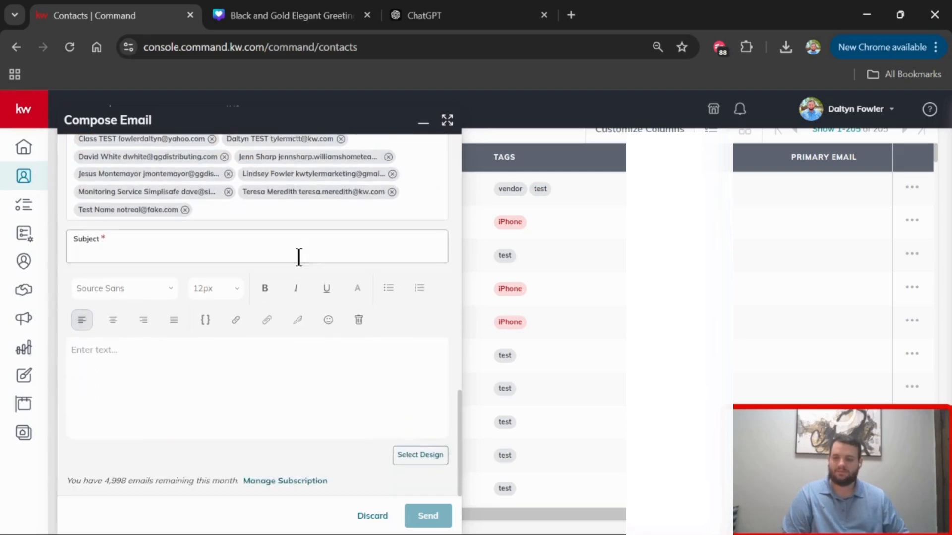
Step: Copy the front-of-card line "Wishing You a Bright and Prosperous New Year!" with its sparkle emojis from ChatGPT and set it as the Command email's subject
{"action": "left_click", "coordinate": [114, 246]}
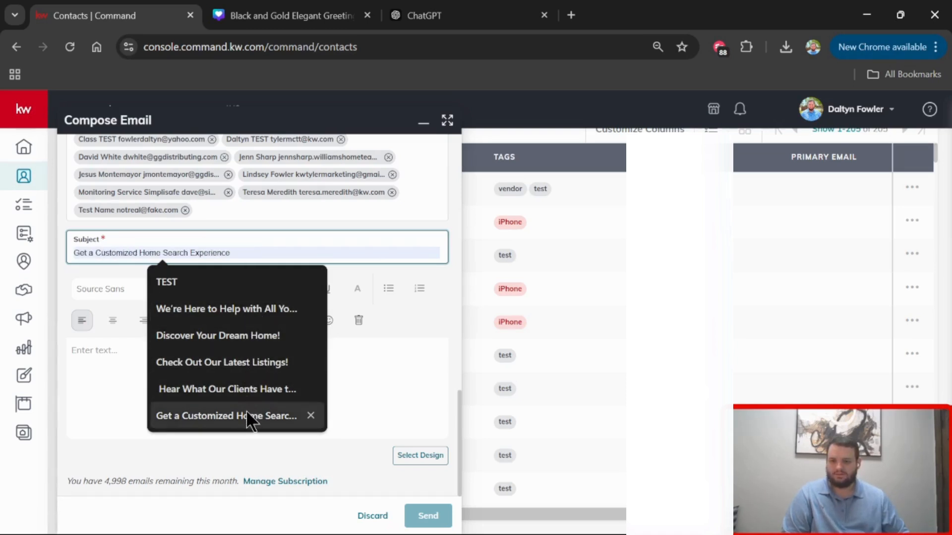
{"action": "left_click", "coordinate": [233, 285]}
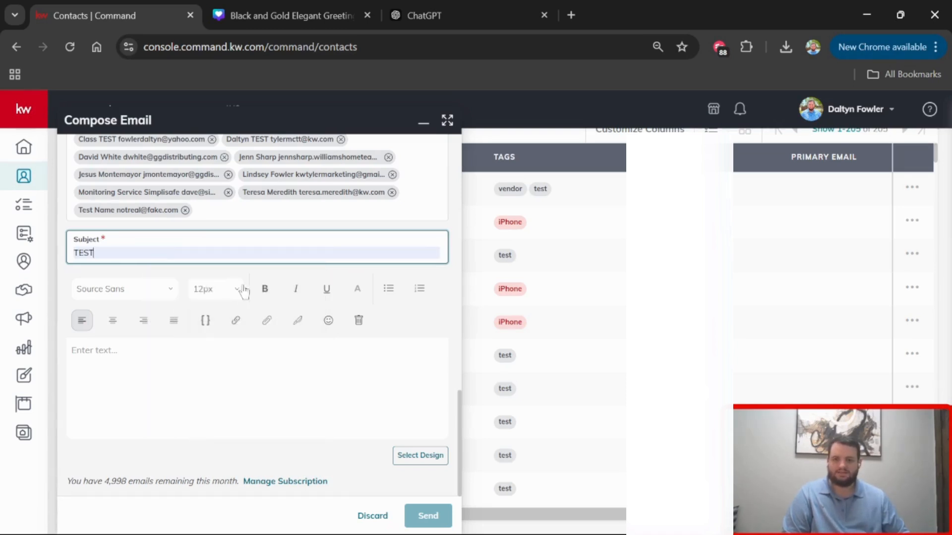
{"action": "left_click", "coordinate": [477, 20]}
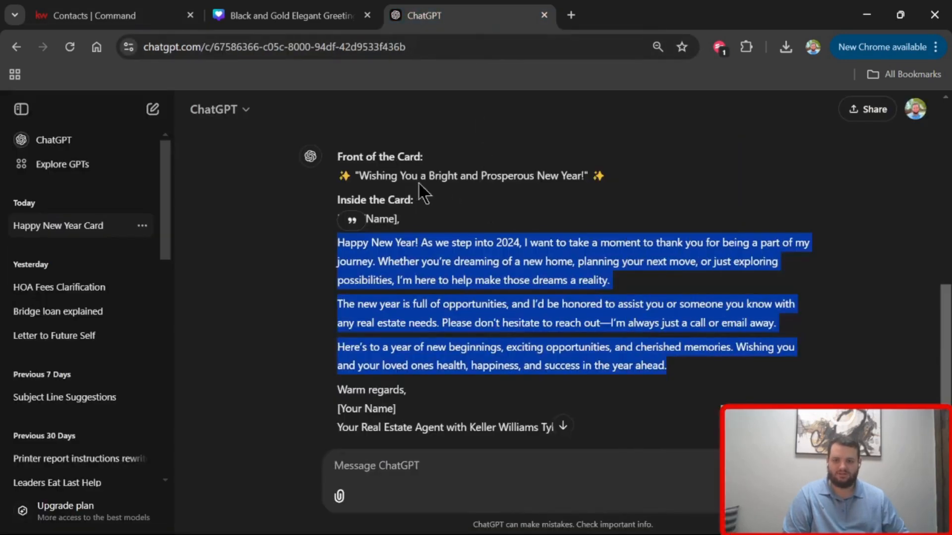
{"action": "left_click_drag", "start_coordinate": [338, 177], "coordinate": [615, 186]}
{"action": "key", "text": "ctrl+c"}
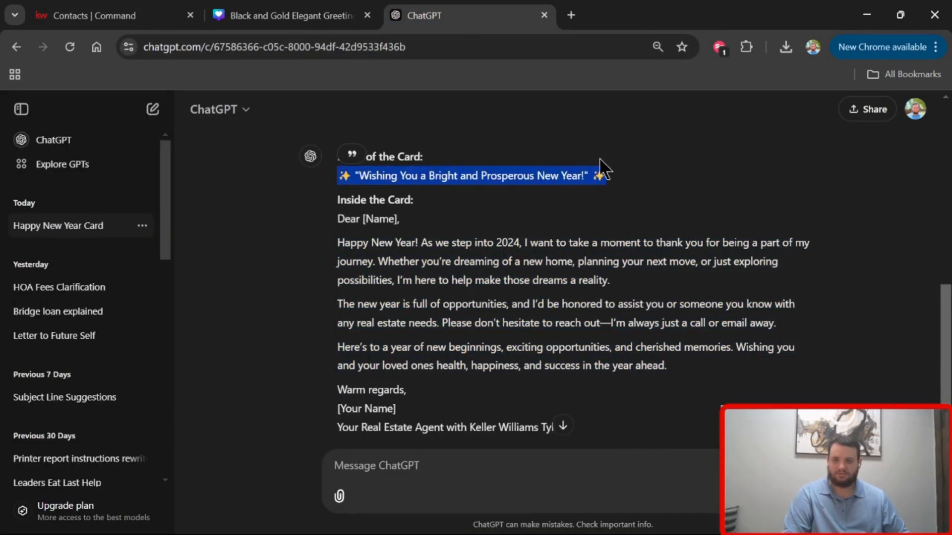
{"action": "left_click", "coordinate": [147, 19]}
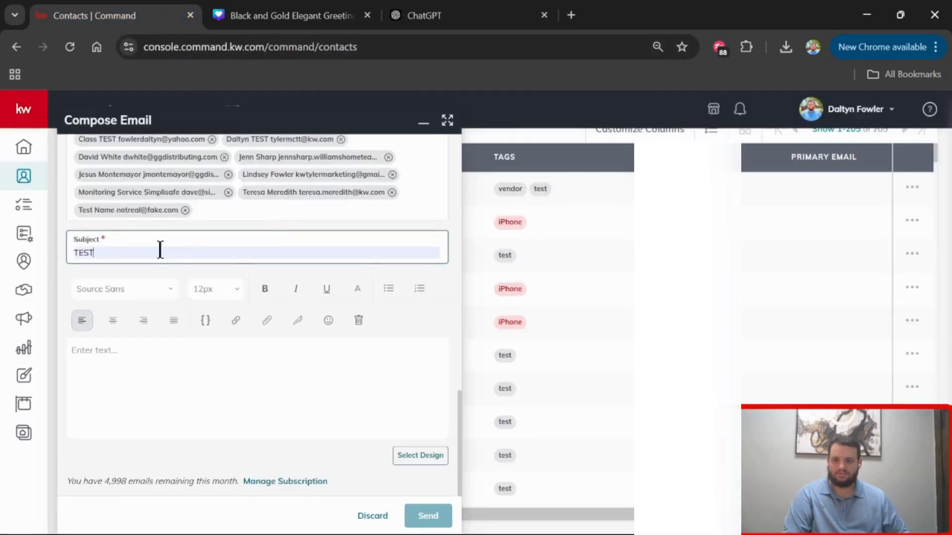
{"action": "left_click_drag", "start_coordinate": [160, 248], "coordinate": [37, 247]}
{"action": "key", "text": "ctrl+v"}
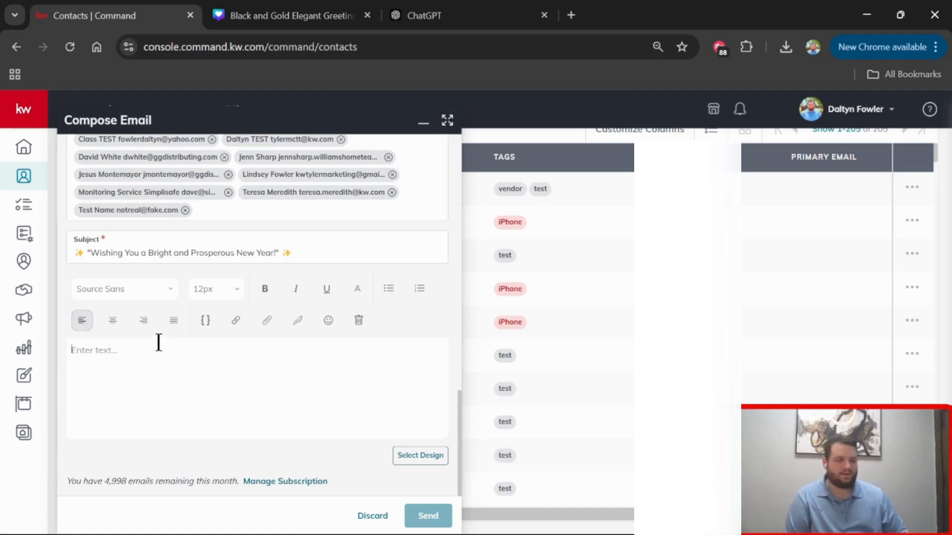
Step: Preview the "Happy New Year 25" template from My Design Templates and use it as the bulk email's design
{"action": "left_click", "coordinate": [431, 461]}
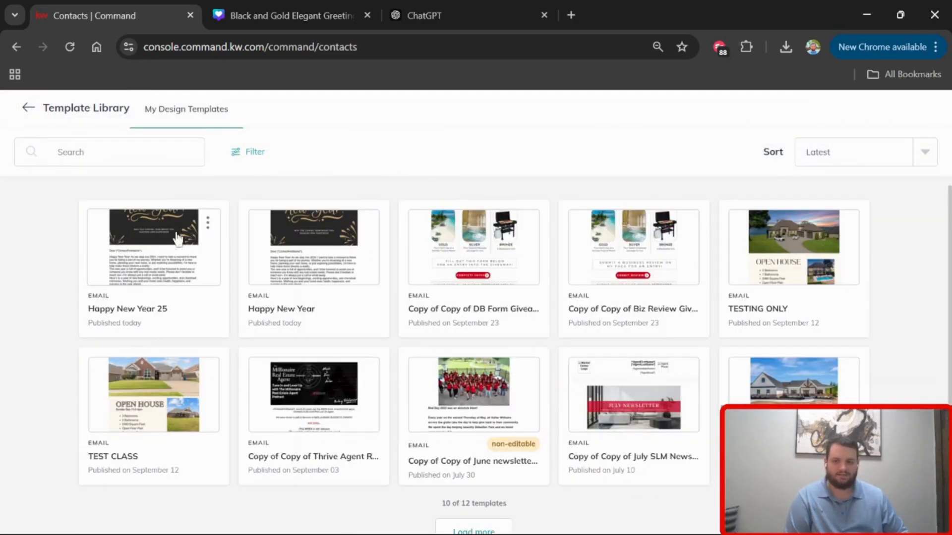
{"action": "left_click", "coordinate": [147, 246]}
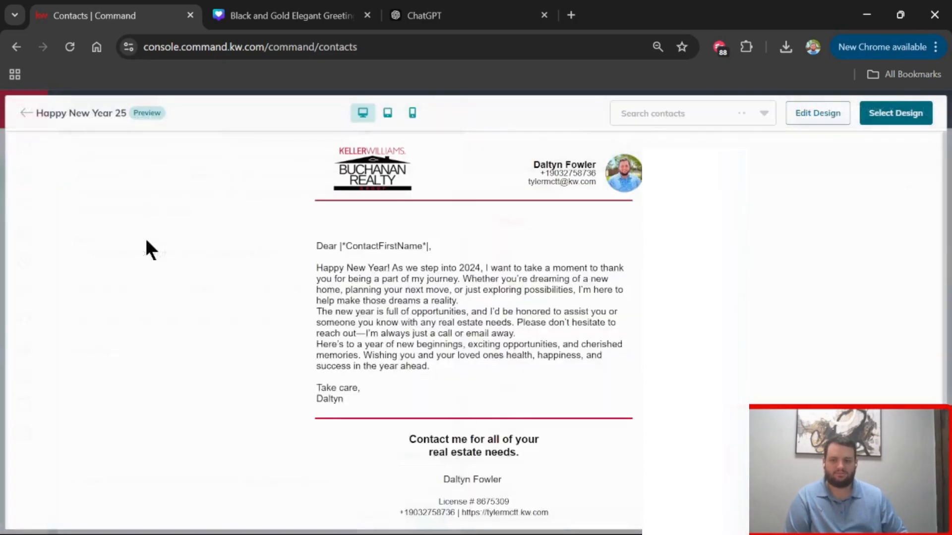
{"action": "scroll", "coordinate": [347, 347], "scroll_direction": "down", "scroll_amount": 1}
{"action": "scroll", "coordinate": [357, 347], "scroll_direction": "down", "scroll_amount": 5}
{"action": "scroll", "coordinate": [356, 347], "scroll_direction": "up", "scroll_amount": 7}
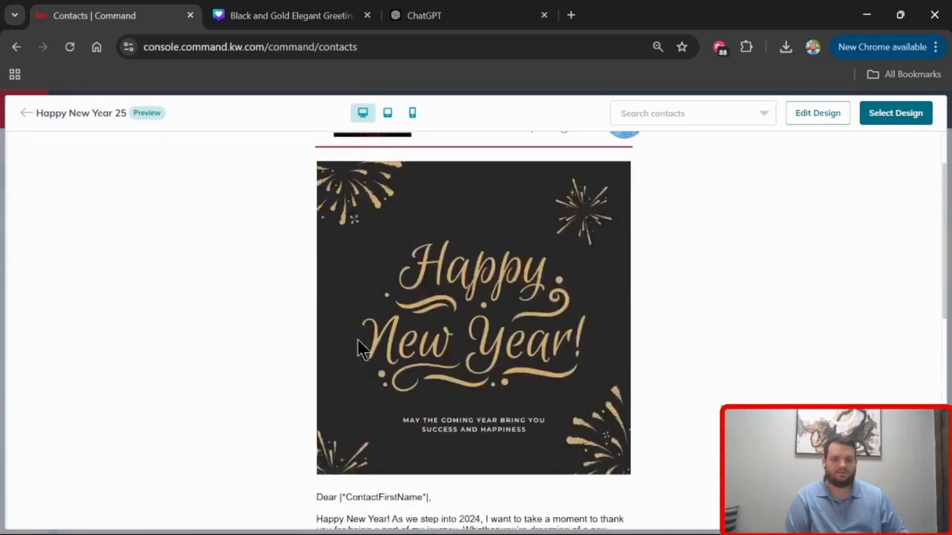
{"action": "left_click", "coordinate": [898, 118]}
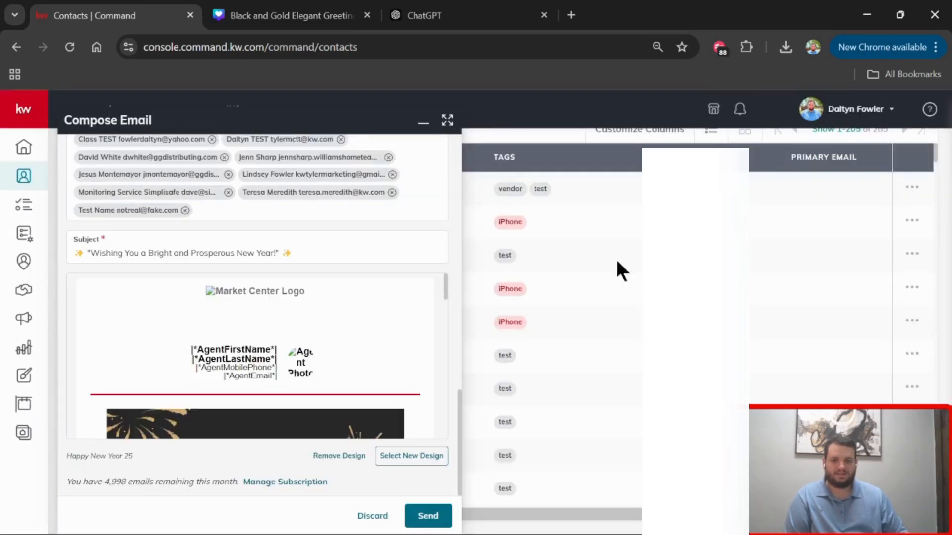
Step: Review the composed email's design, message text and recipient list, and check the monthly allowance of remaining emails
{"action": "scroll", "coordinate": [414, 317], "scroll_direction": "down", "scroll_amount": 6}
{"action": "scroll", "coordinate": [415, 342], "scroll_direction": "down", "scroll_amount": 2}
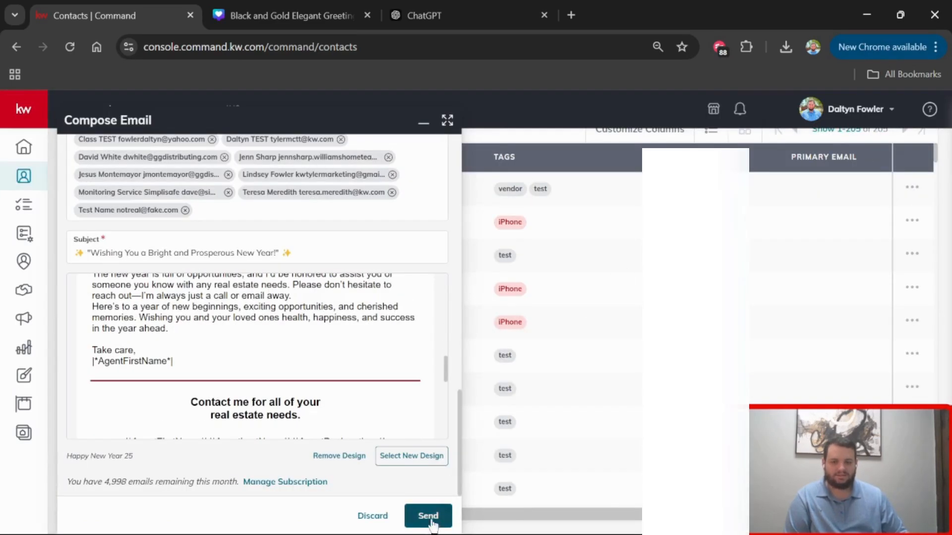
{"action": "scroll", "coordinate": [413, 344], "scroll_direction": "down", "scroll_amount": 4}
{"action": "scroll", "coordinate": [414, 344], "scroll_direction": "up", "scroll_amount": 10}
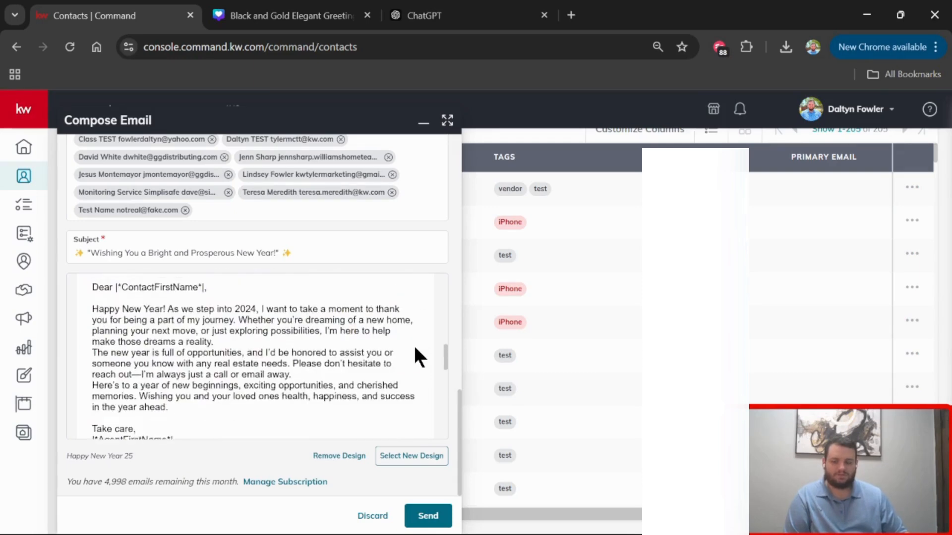
{"action": "scroll", "coordinate": [404, 298], "scroll_direction": "up", "scroll_amount": 5}
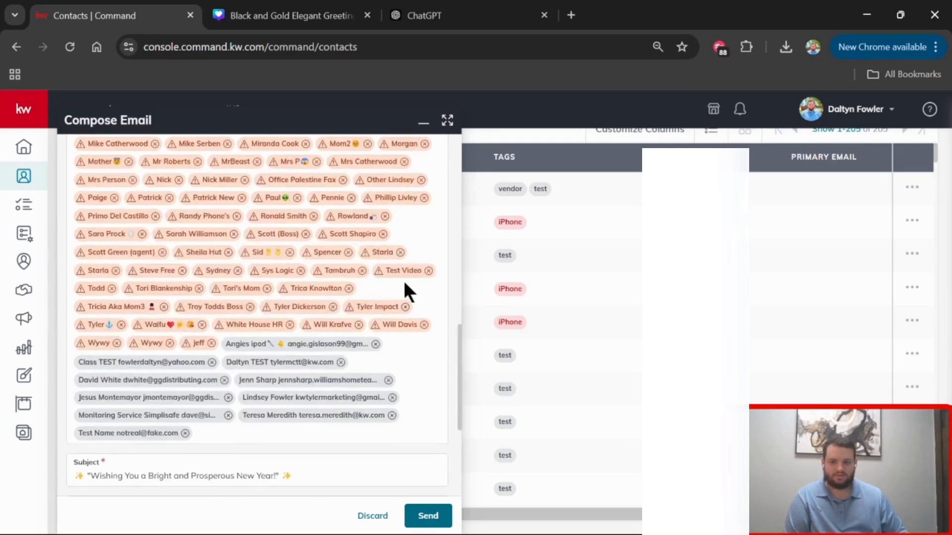
{"action": "scroll", "coordinate": [396, 376], "scroll_direction": "down", "scroll_amount": 5}
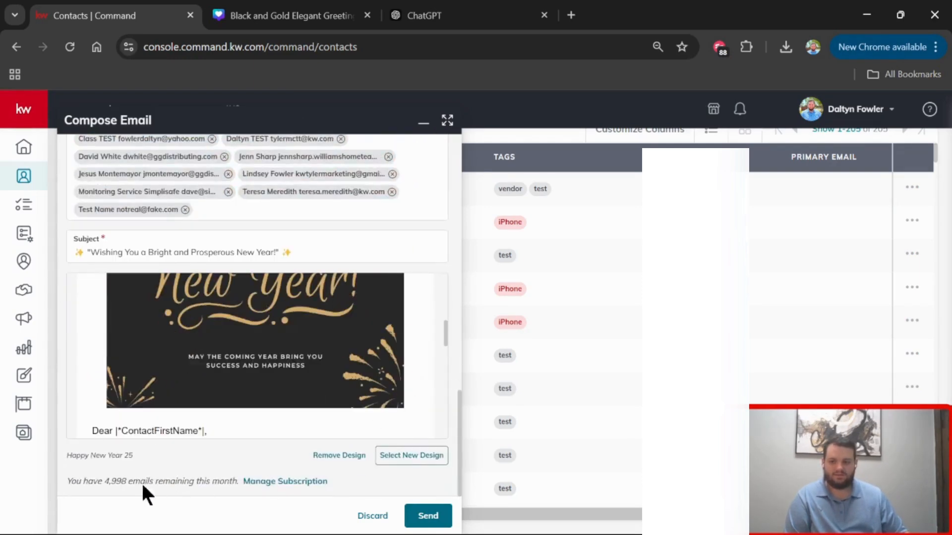
{"action": "left_click_drag", "start_coordinate": [104, 482], "coordinate": [132, 483]}
{"action": "left_click", "coordinate": [195, 463]}
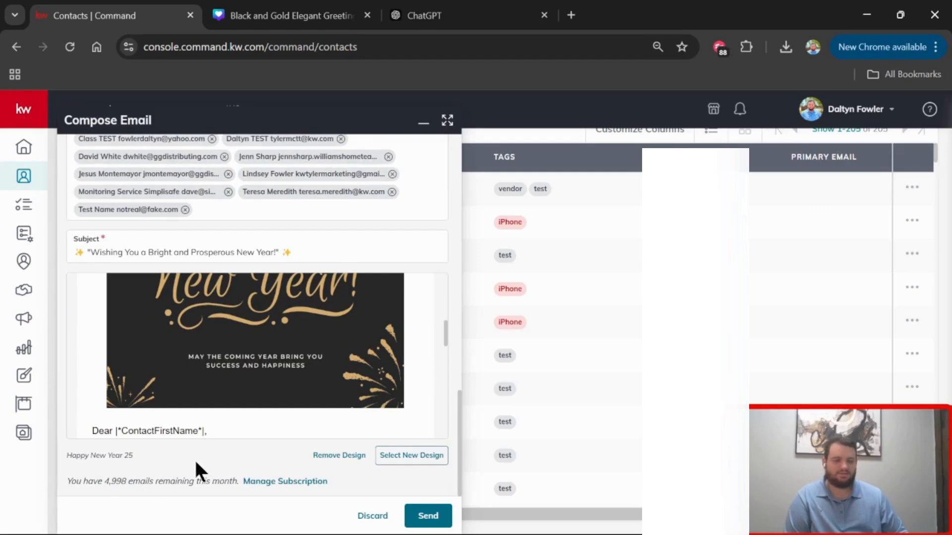